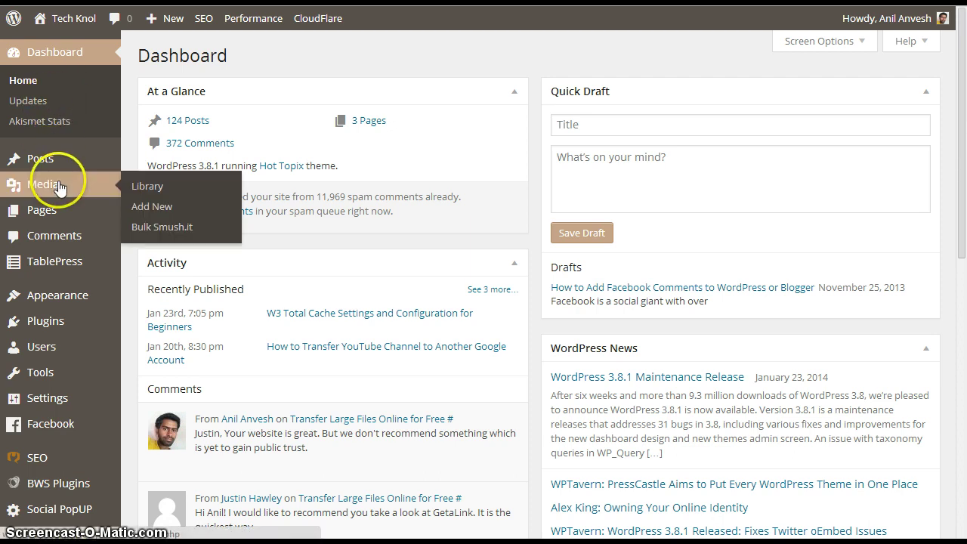
# - Search the plugin directory for "w3 total cache" from the page for adding new plugins
pyautogui.moveTo(87, 324)
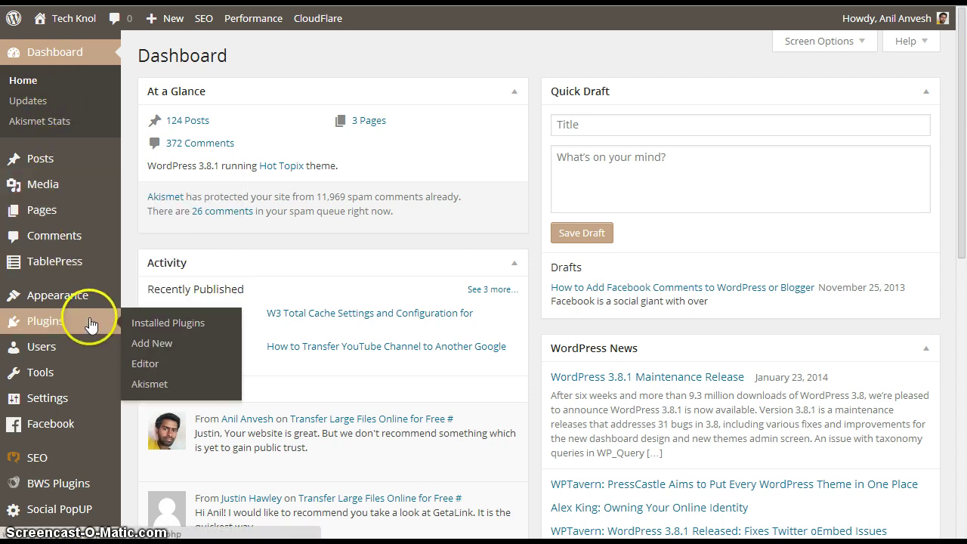
pyautogui.click(149, 343)
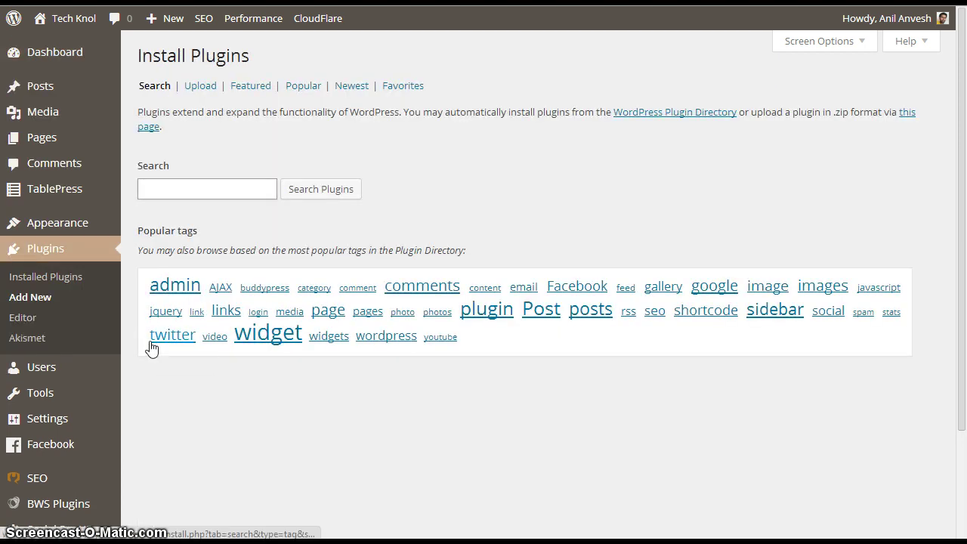
pyautogui.write('w')
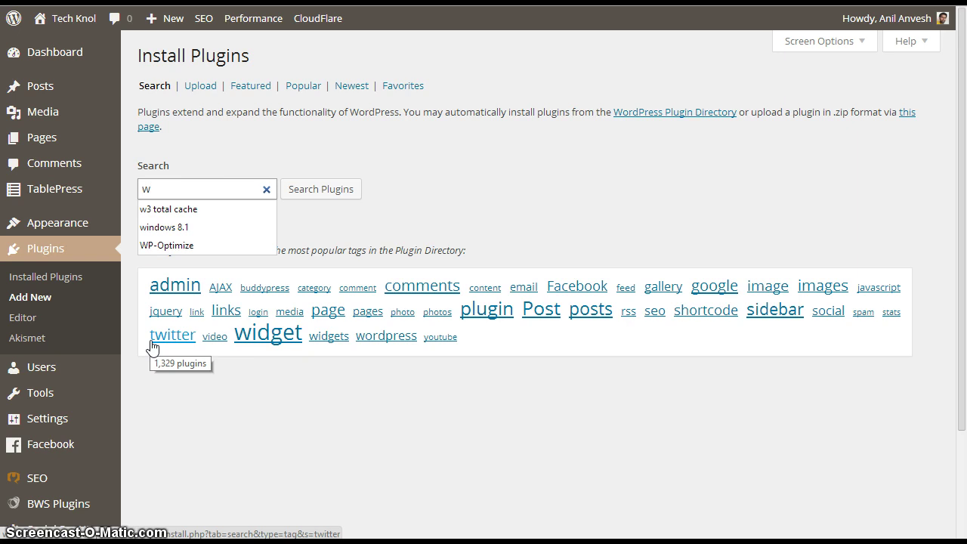
pyautogui.click(218, 212)
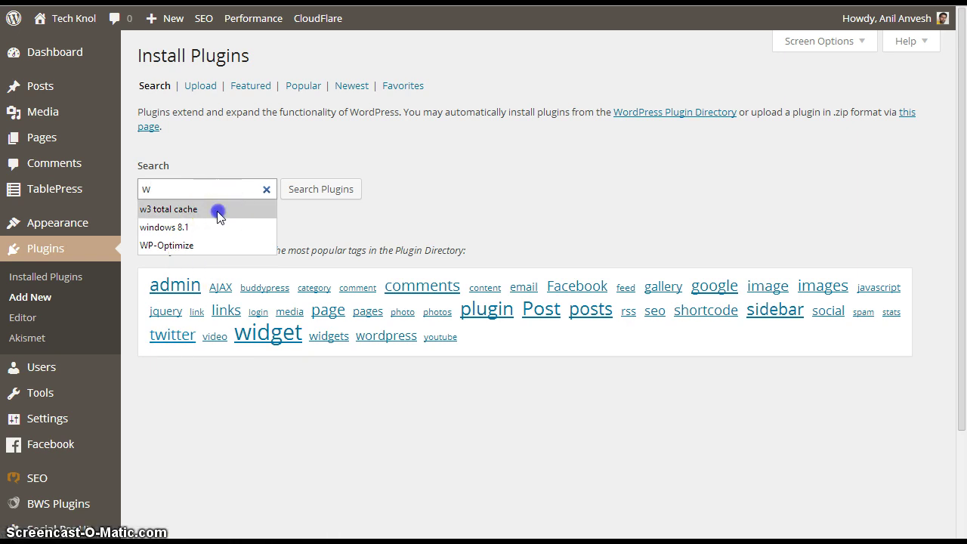
pyautogui.click(318, 198)
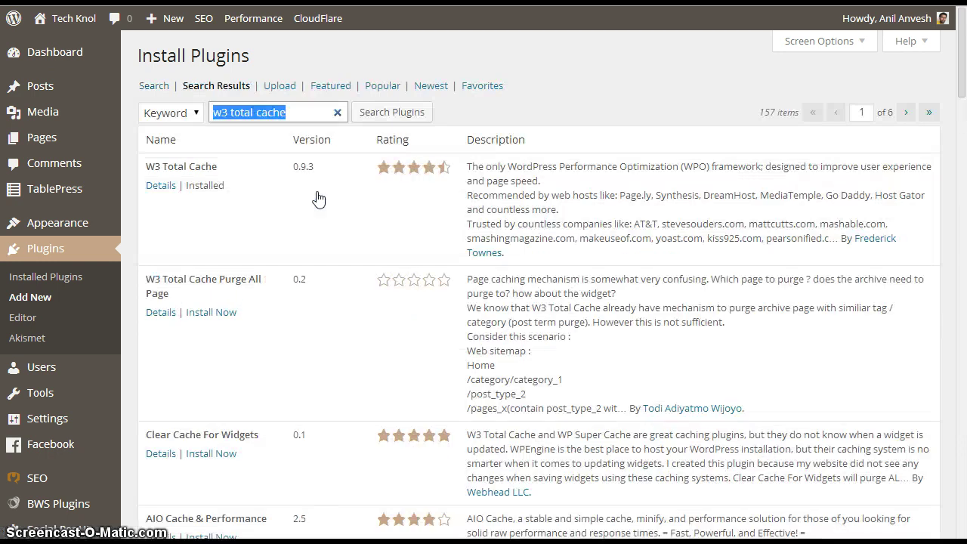
pyautogui.click(231, 210)
pyautogui.press('End')
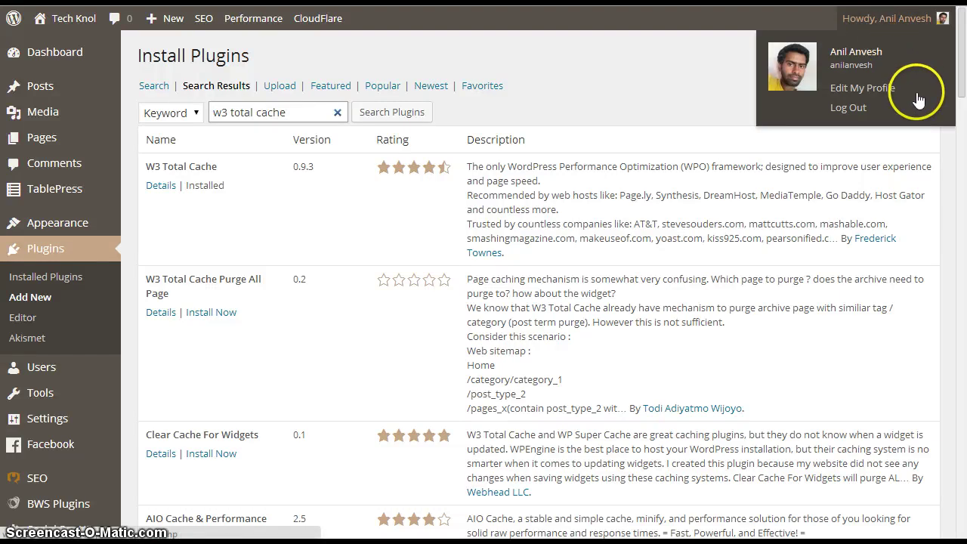
# - Open the General Settings page of W3 Total Cache's Performance section
pyautogui.moveTo(963, 89); pyautogui.dragTo(962, 150)
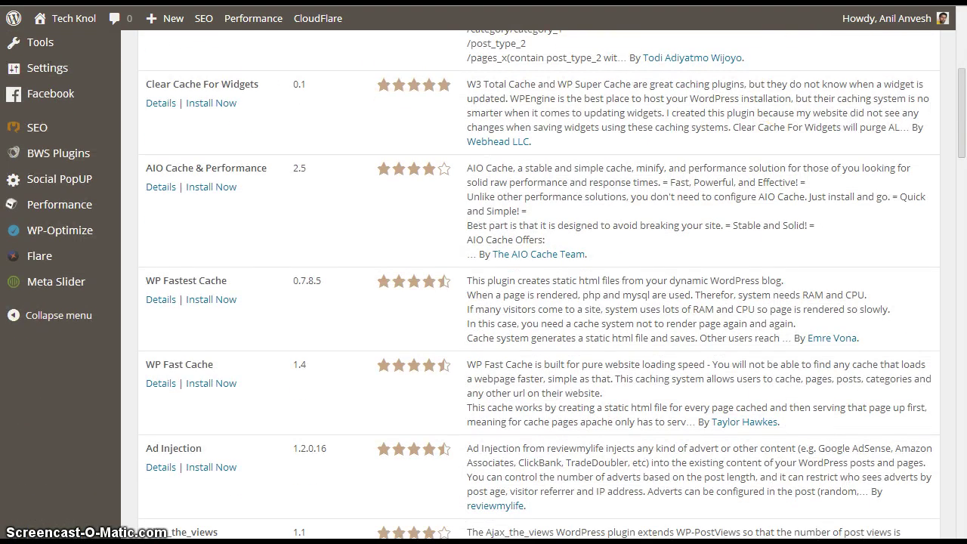
pyautogui.moveTo(60, 215)
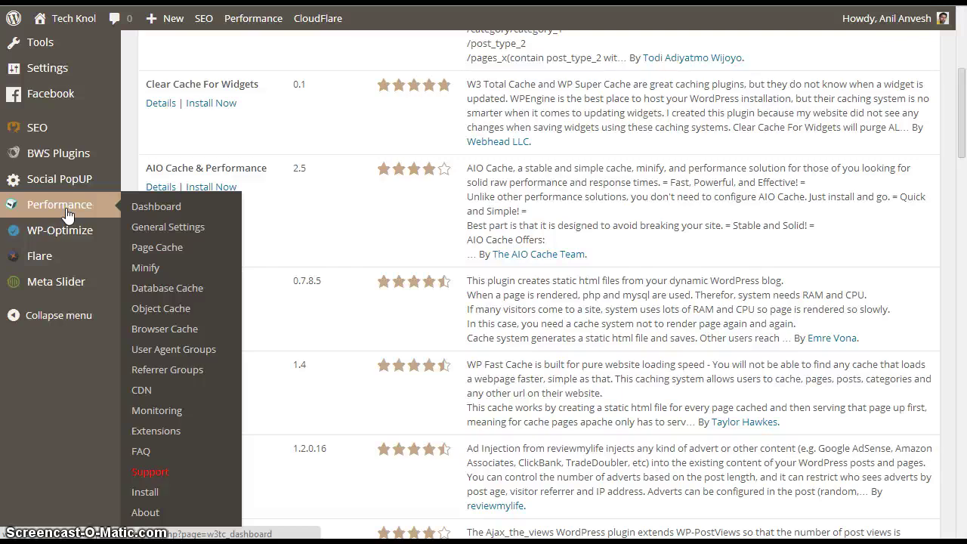
pyautogui.click(157, 234)
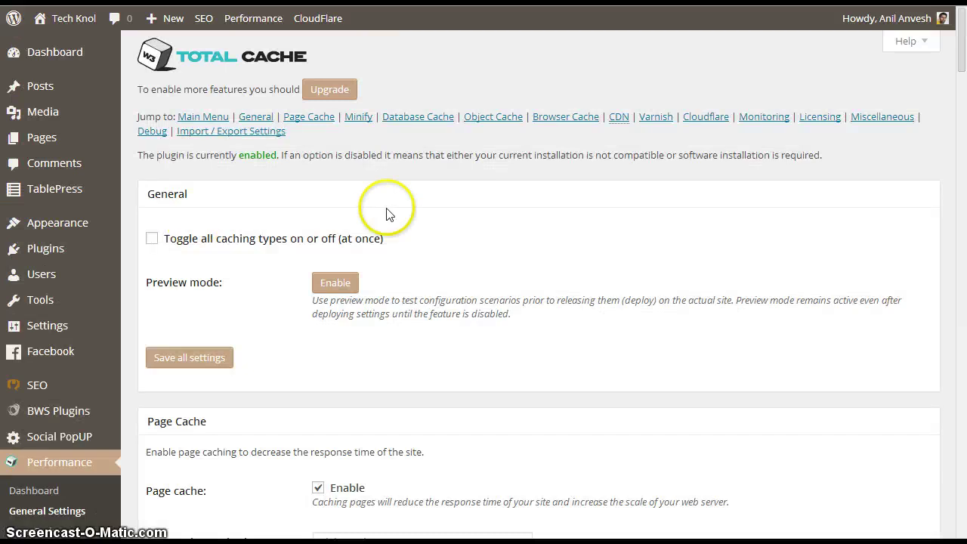
# - Set the page cache method to Disk: Enhanced in the Page Cache section
pyautogui.scroll(-1, 462, 235)
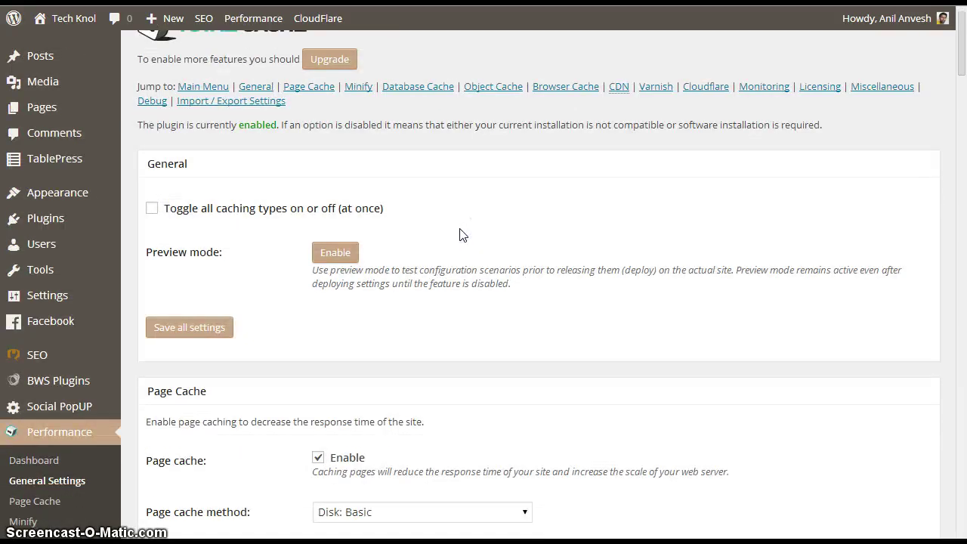
pyautogui.scroll(-3, 462, 235)
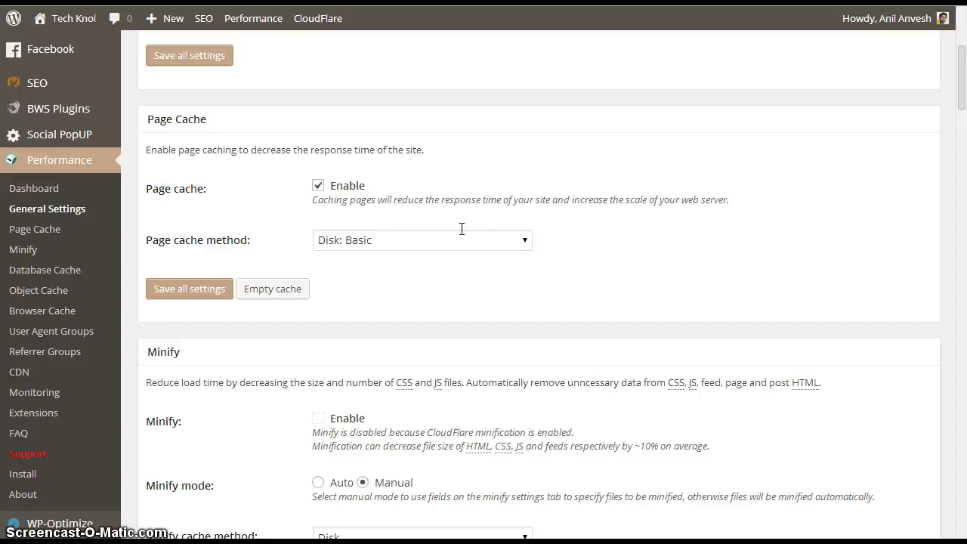
pyautogui.click(378, 243)
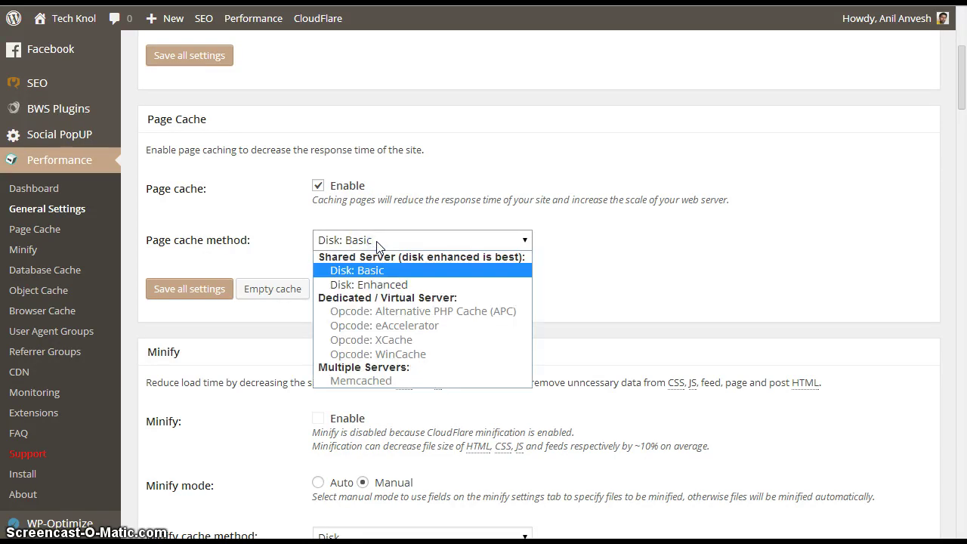
pyautogui.click(398, 285)
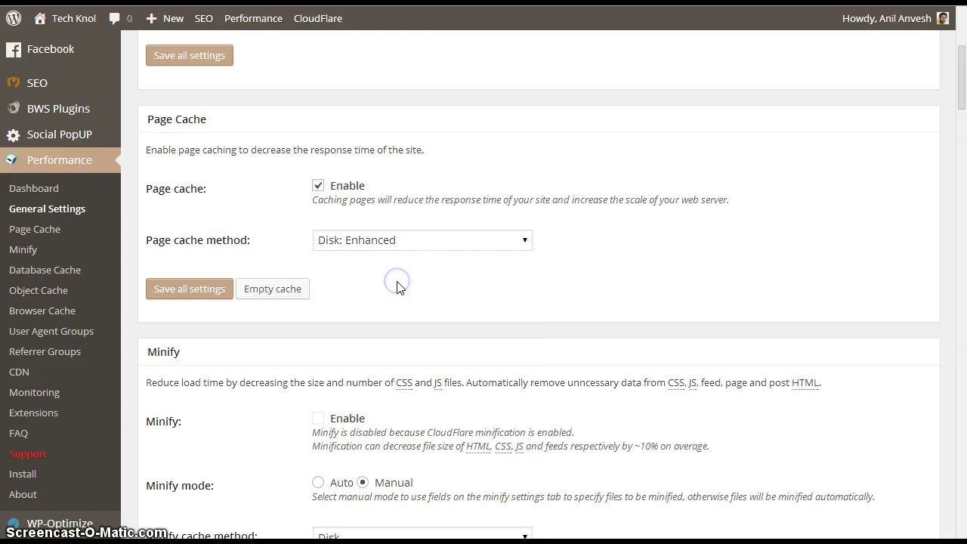
# - Review the Minify section's enable option, mode, cache method and HTML, JS and CSS minifier settings
pyautogui.scroll(-1, 399, 287)
pyautogui.scroll(-3, 401, 287)
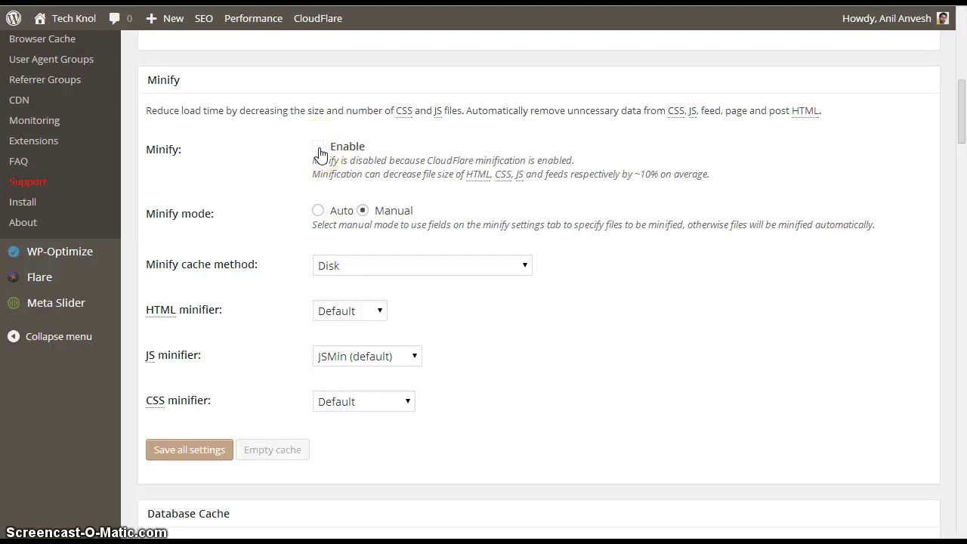
pyautogui.click(318, 210)
pyautogui.click(319, 149)
pyautogui.press('Right')
pyautogui.scroll(-2, 279, 201)
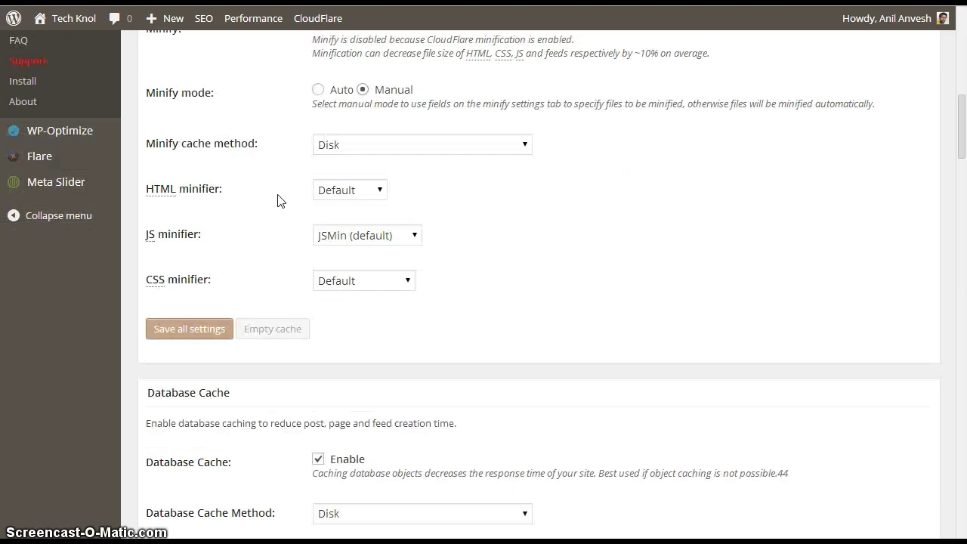
pyautogui.scroll(-1, 278, 201)
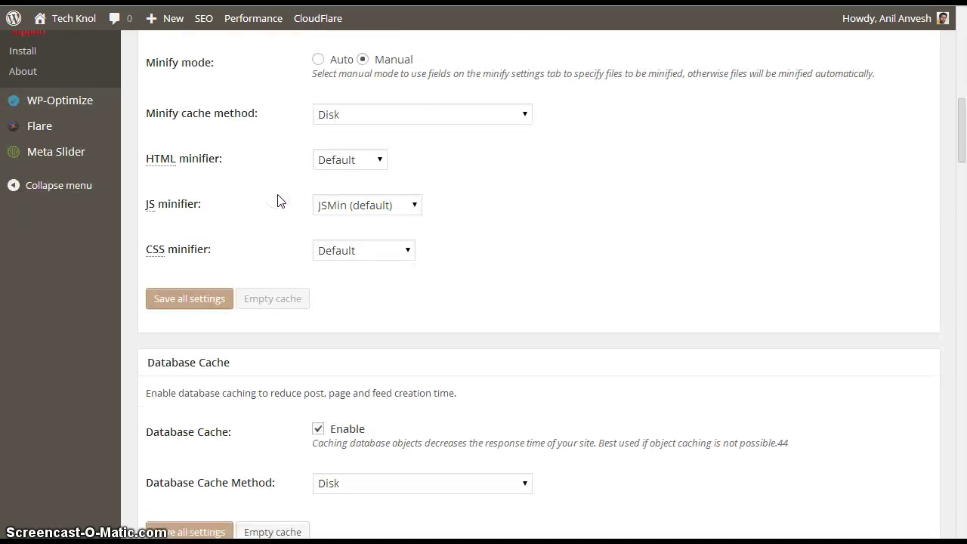
# - Review the Database Cache, Object Cache, Browser Cache and CDN sections, including the available CDN types
pyautogui.scroll(-4, 278, 201)
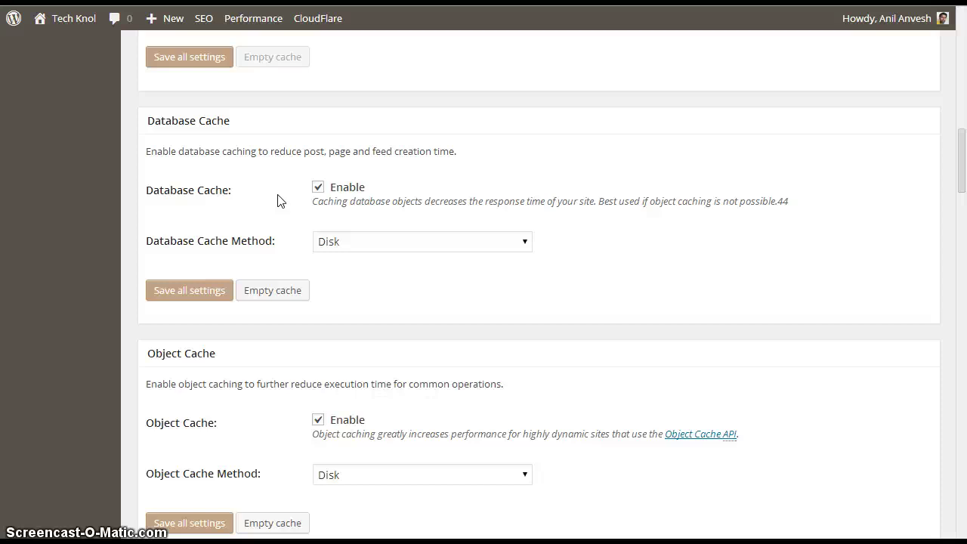
pyautogui.scroll(-4, 279, 201)
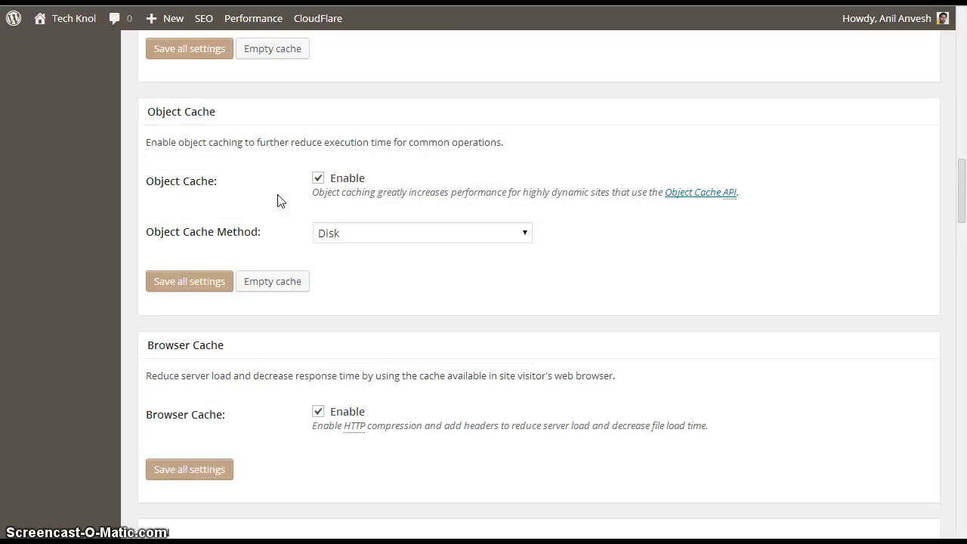
pyautogui.scroll(-4, 279, 200)
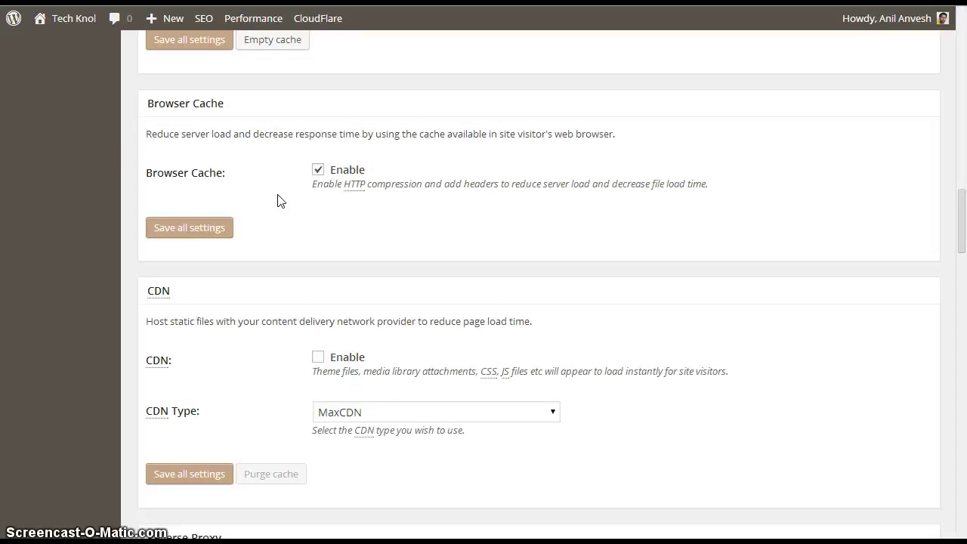
pyautogui.scroll(-4, 279, 200)
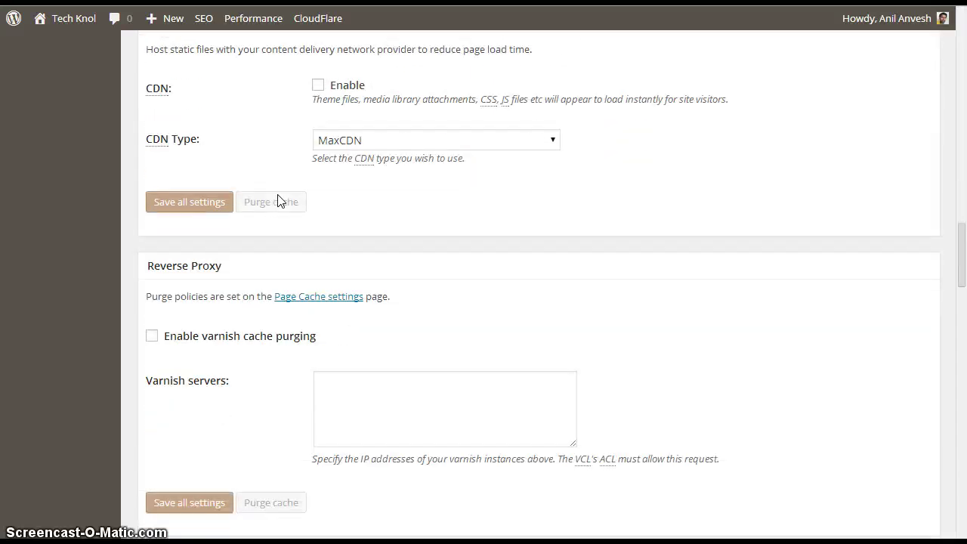
pyautogui.scroll(1, 279, 201)
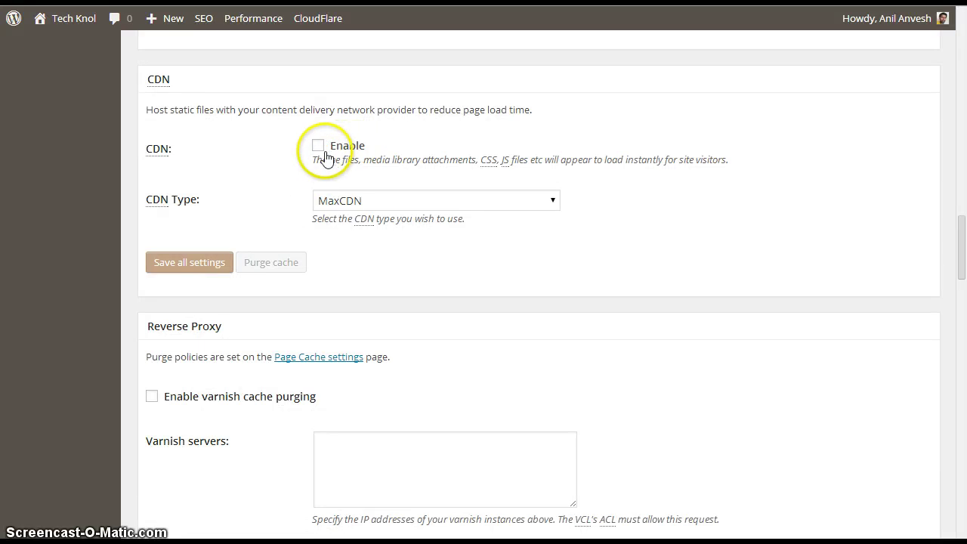
pyautogui.click(352, 204)
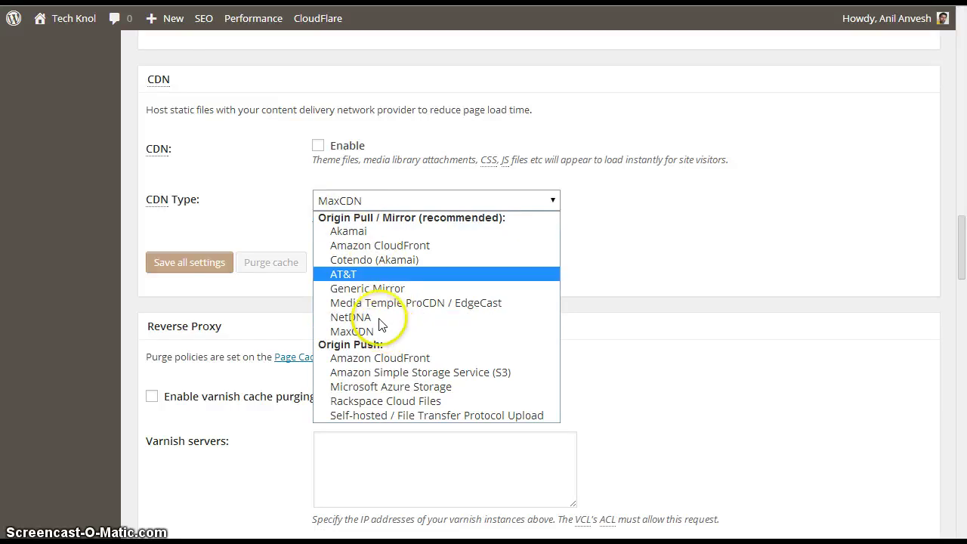
pyautogui.click(268, 212)
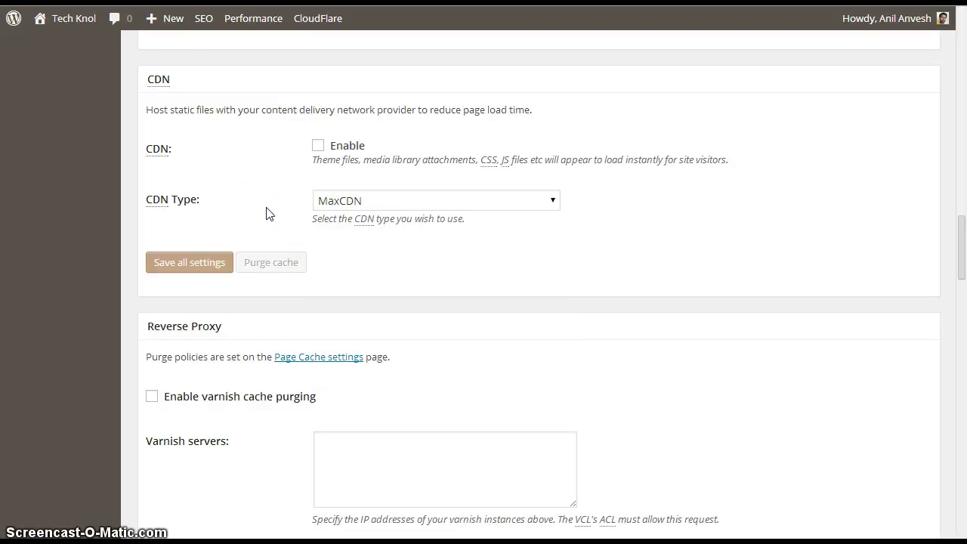
# - Examine the Reverse Proxy section and the CloudFlare account, security level, Rocket Loader, minification and development mode settings
pyautogui.scroll(-4, 266, 214)
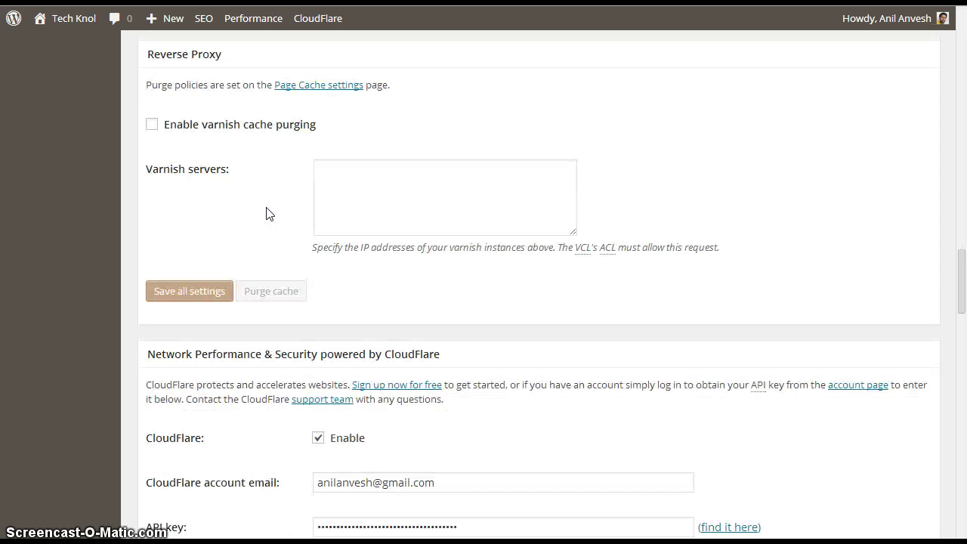
pyautogui.scroll(-1, 266, 213)
pyautogui.scroll(-3, 266, 213)
pyautogui.scroll(-1, 268, 210)
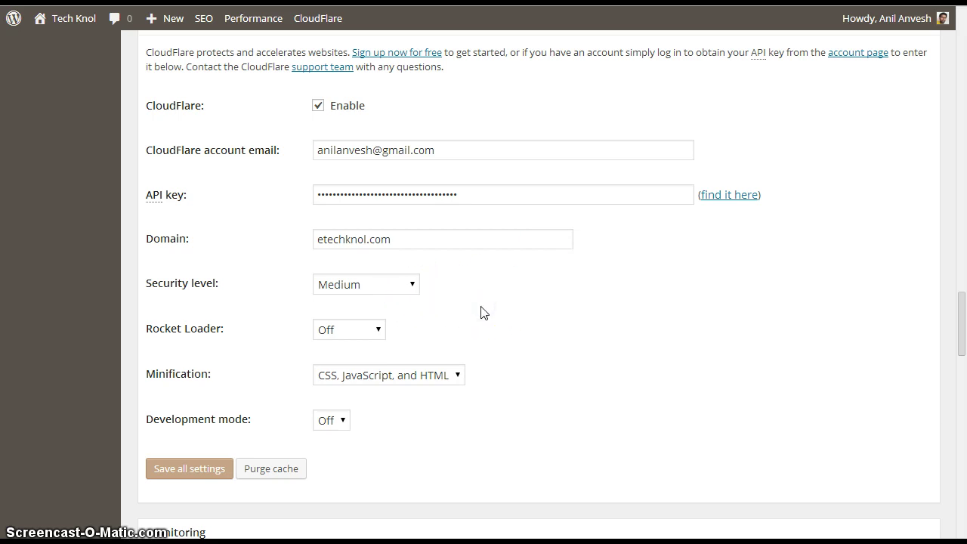
pyautogui.scroll(-3, 483, 312)
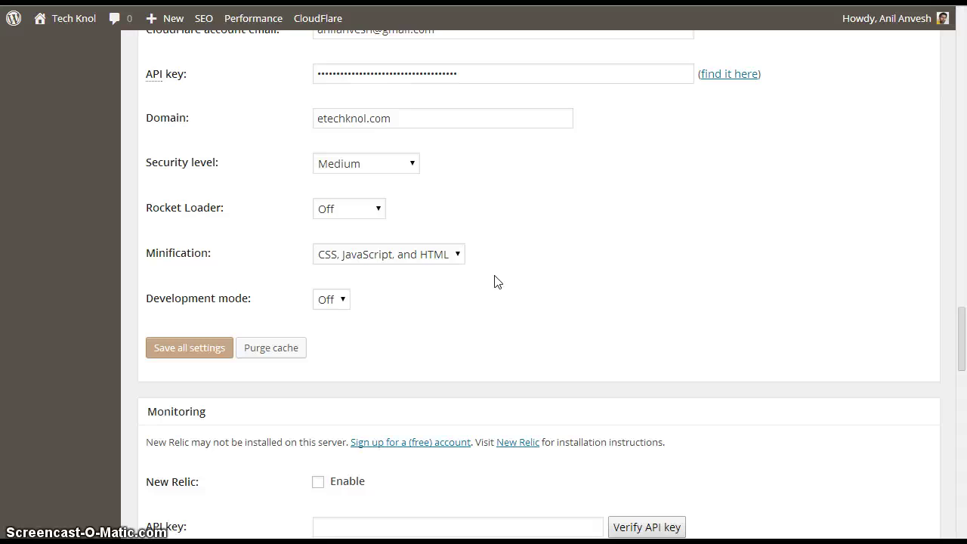
# - Review the Monitoring, Licensing, Miscellaneous, Debug and Import / Export Settings sections
pyautogui.scroll(-5, 497, 281)
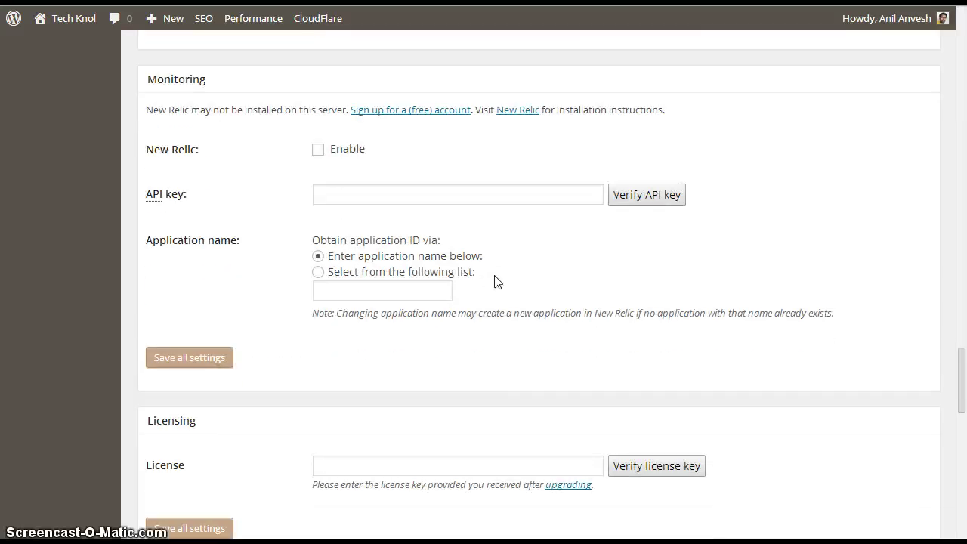
pyautogui.scroll(-5, 497, 281)
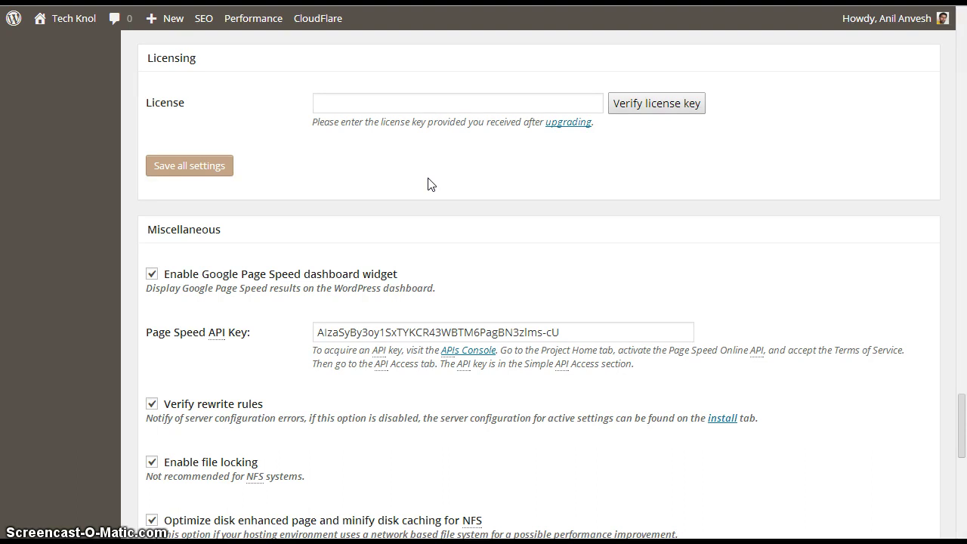
pyautogui.scroll(-3, 430, 184)
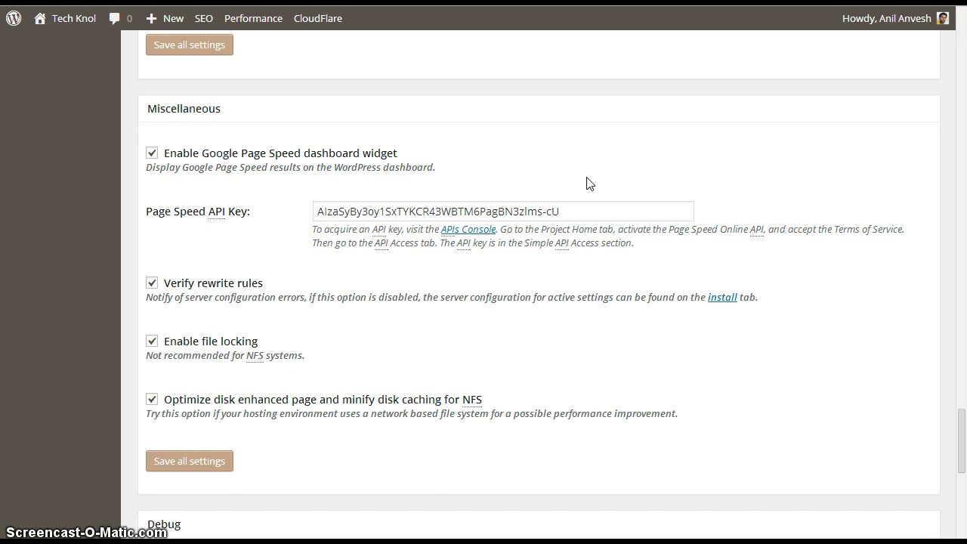
pyautogui.scroll(-3, 589, 183)
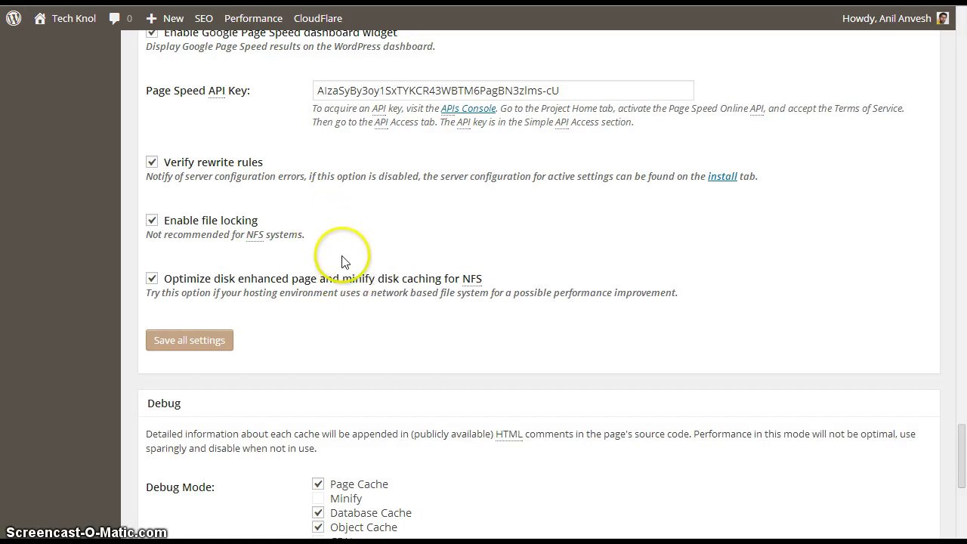
pyautogui.scroll(-5, 342, 262)
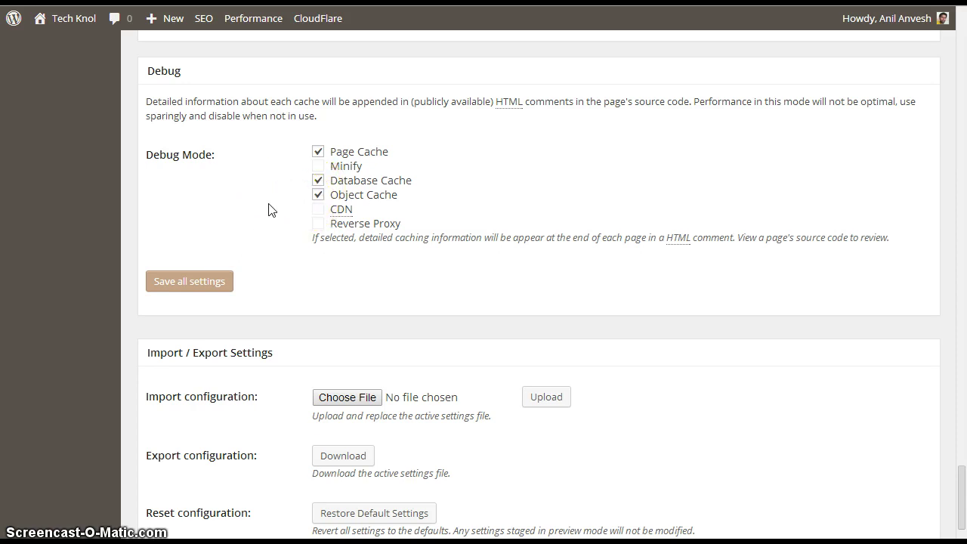
pyautogui.scroll(-2, 272, 210)
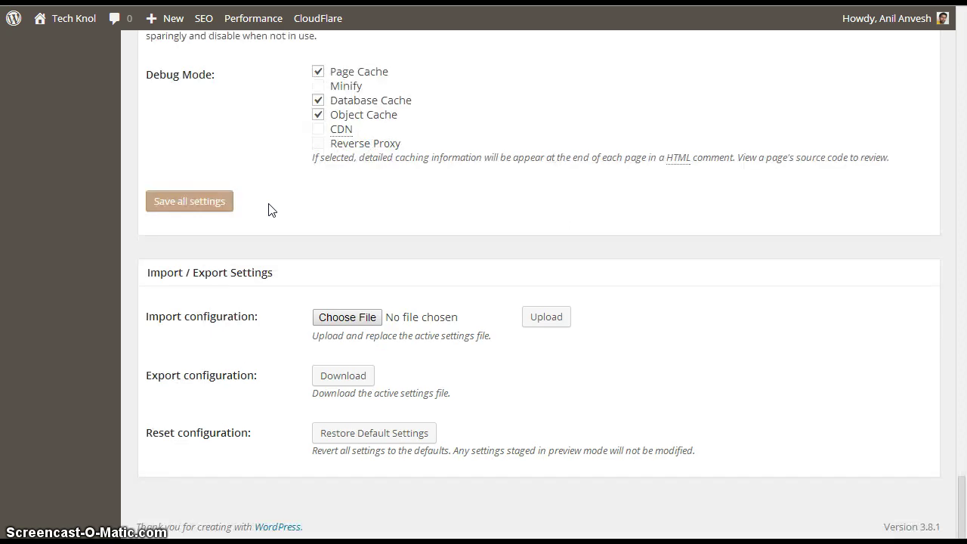
# - Leave the general settings without saving changes and open the Page Cache settings page
pyautogui.scroll(15, 272, 210)
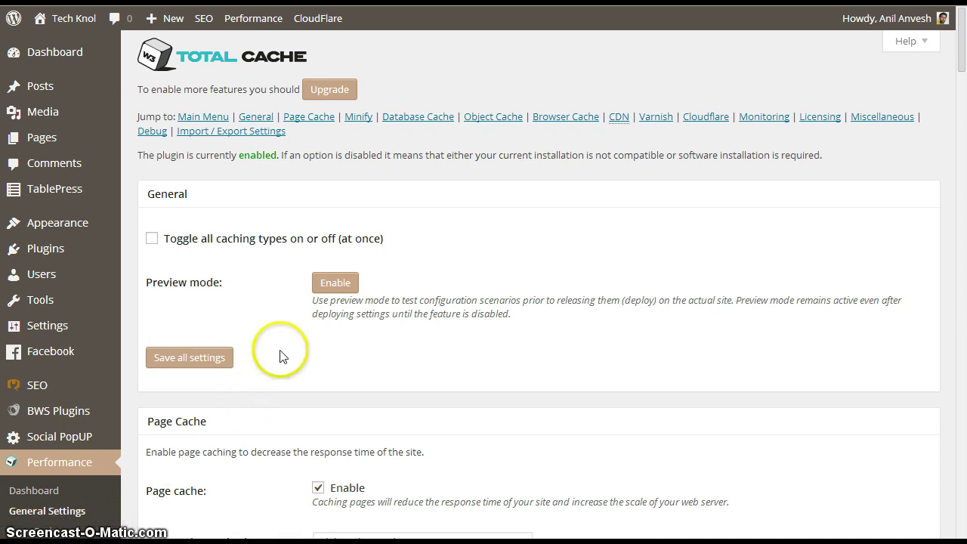
pyautogui.click(325, 119)
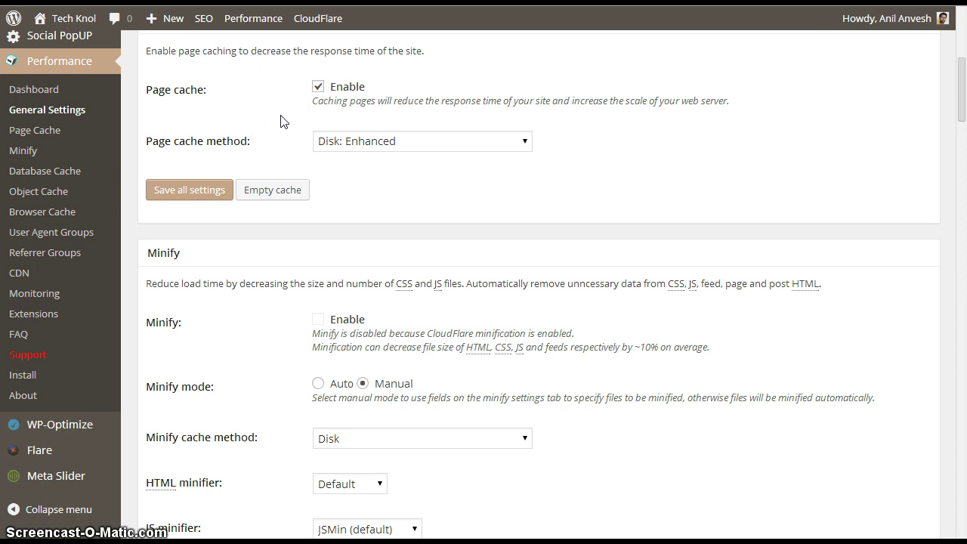
pyautogui.click(49, 130)
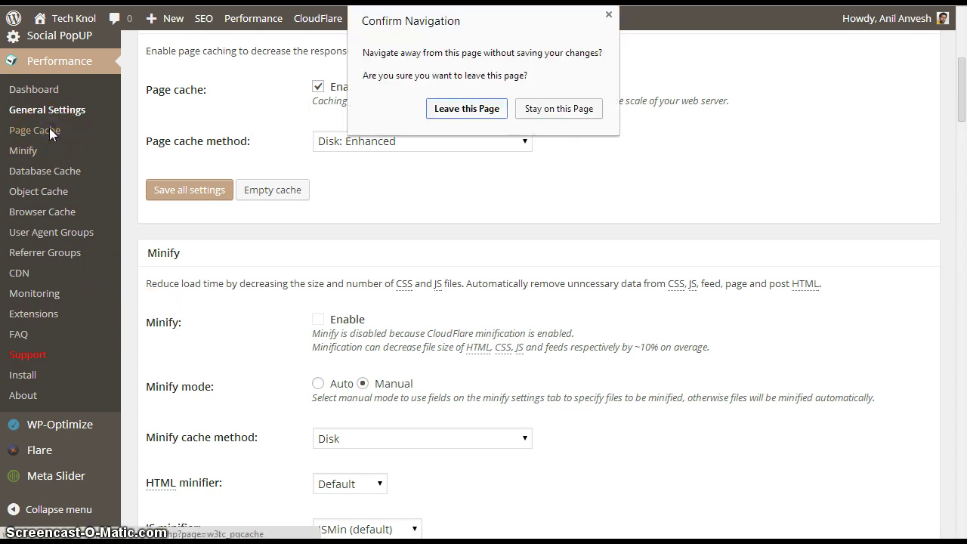
pyautogui.click(449, 108)
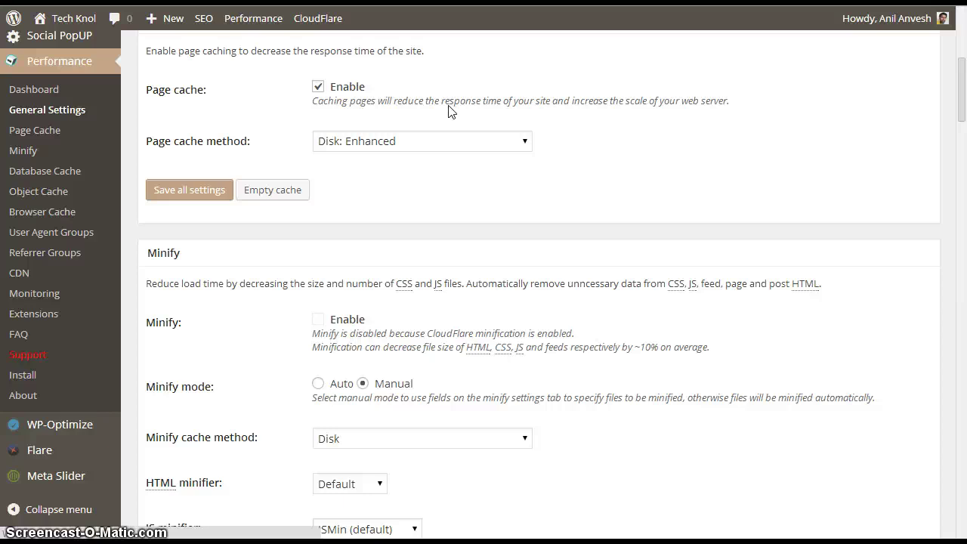
pyautogui.click(428, 97)
pyautogui.click(399, 108)
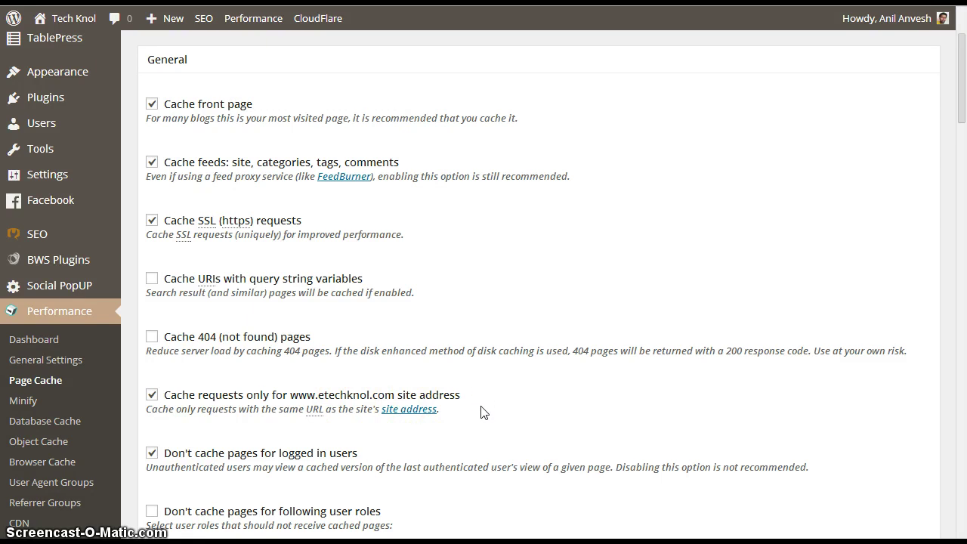
# - Review the Page Cache general options and the Cache Preload update interval, pages per interval, sitemap URL and post preload settings
pyautogui.scroll(-5, 484, 411)
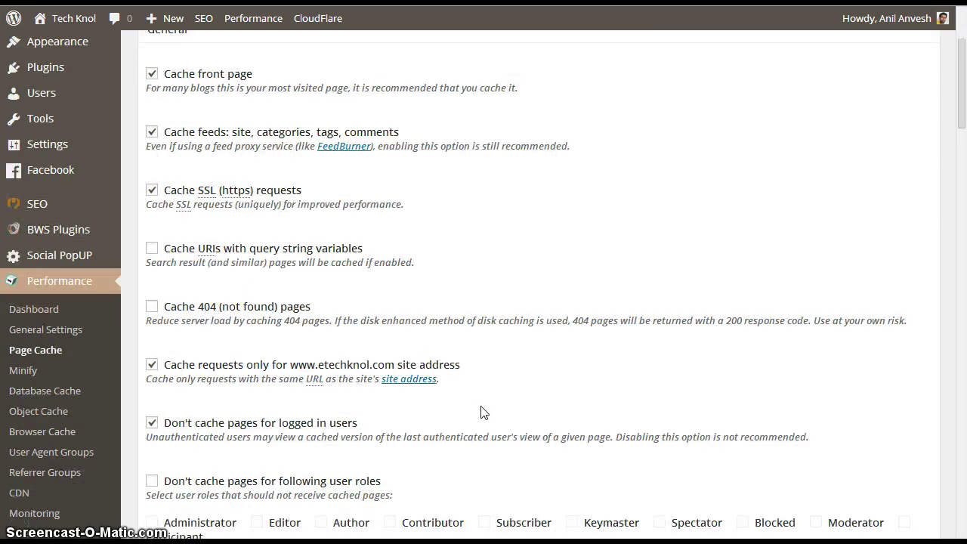
pyautogui.scroll(-4, 484, 412)
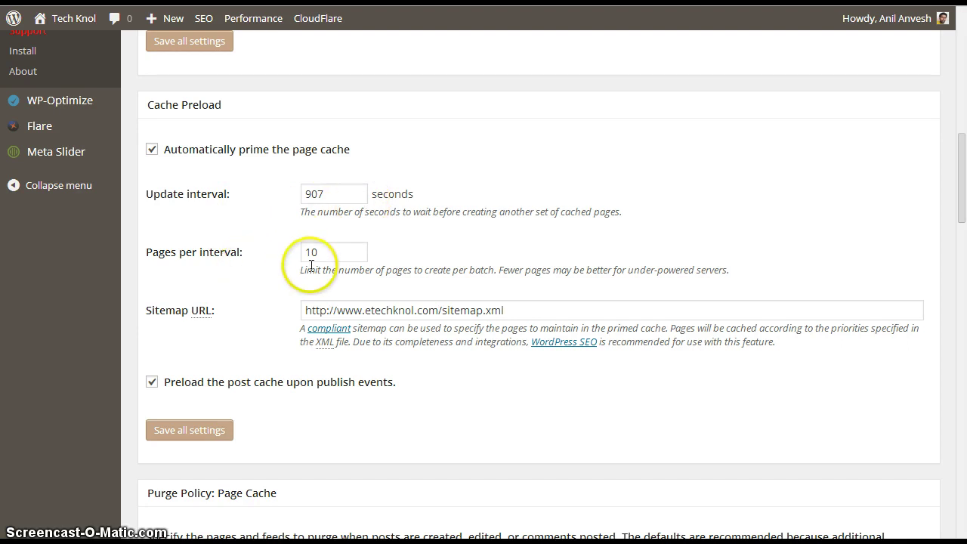
pyautogui.click(547, 310)
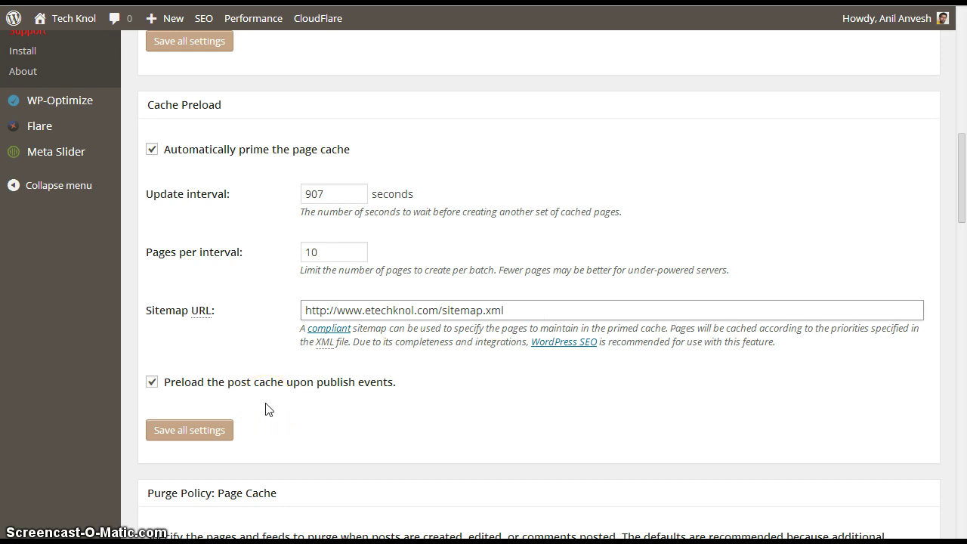
pyautogui.press('Down')
pyautogui.press('Down')
pyautogui.click(287, 409)
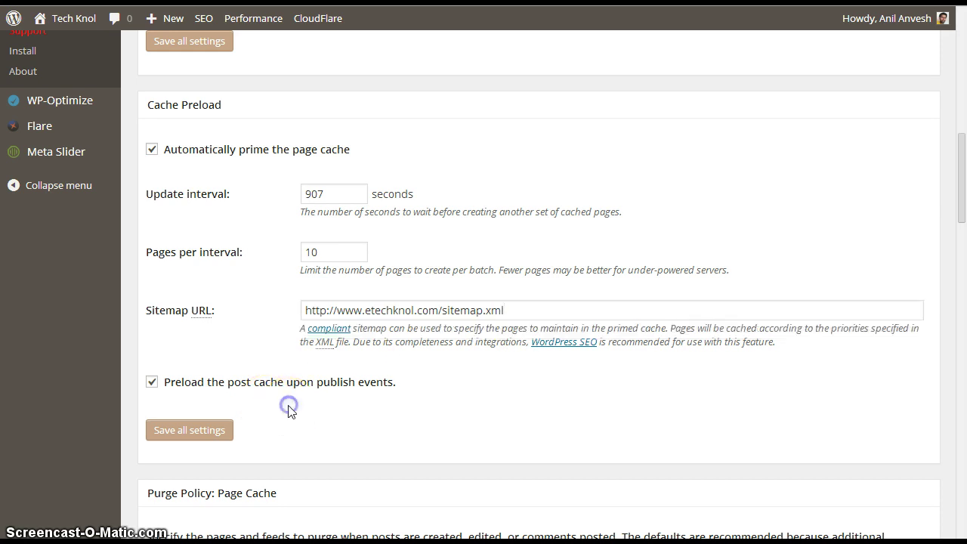
# - Review the page cache Purge Policy, Advanced options and Note(s) sections, including the cache exception list and page headers
pyautogui.scroll(-3, 288, 411)
pyautogui.scroll(-3, 289, 411)
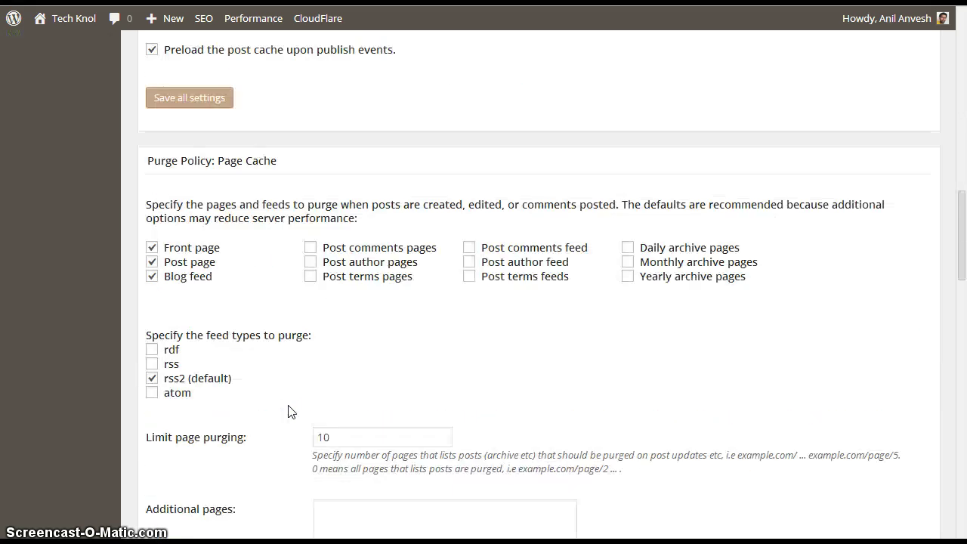
pyautogui.scroll(-8, 288, 411)
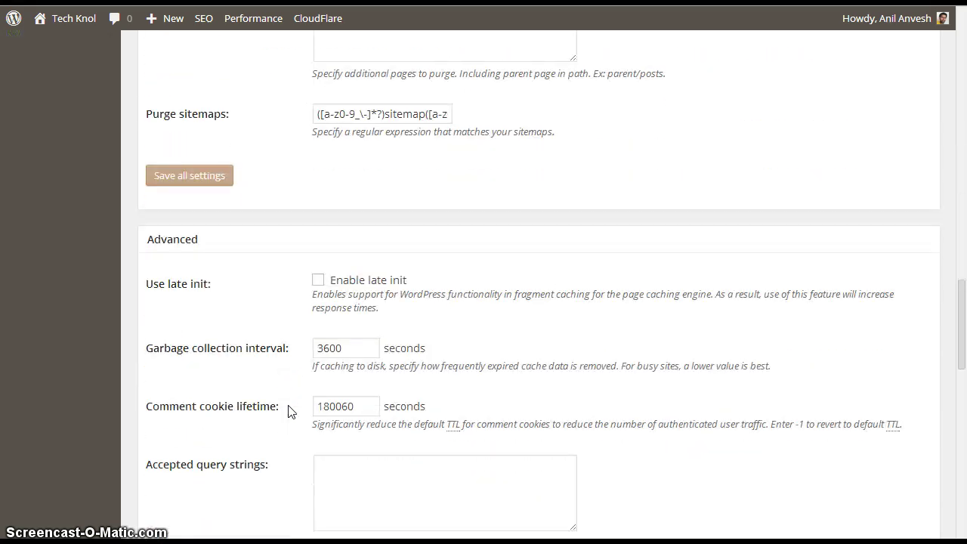
pyautogui.scroll(-1, 288, 411)
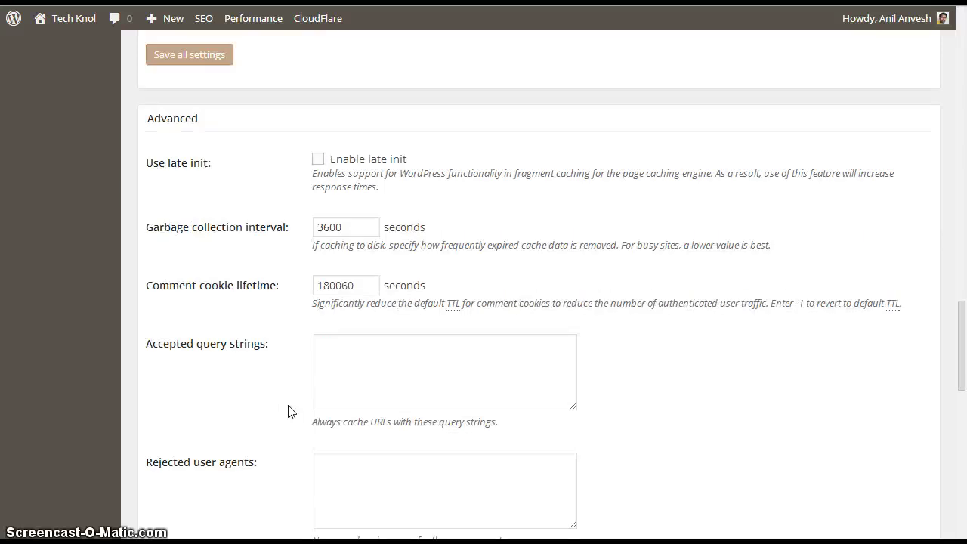
pyautogui.click(241, 260)
pyautogui.scroll(-8, 242, 260)
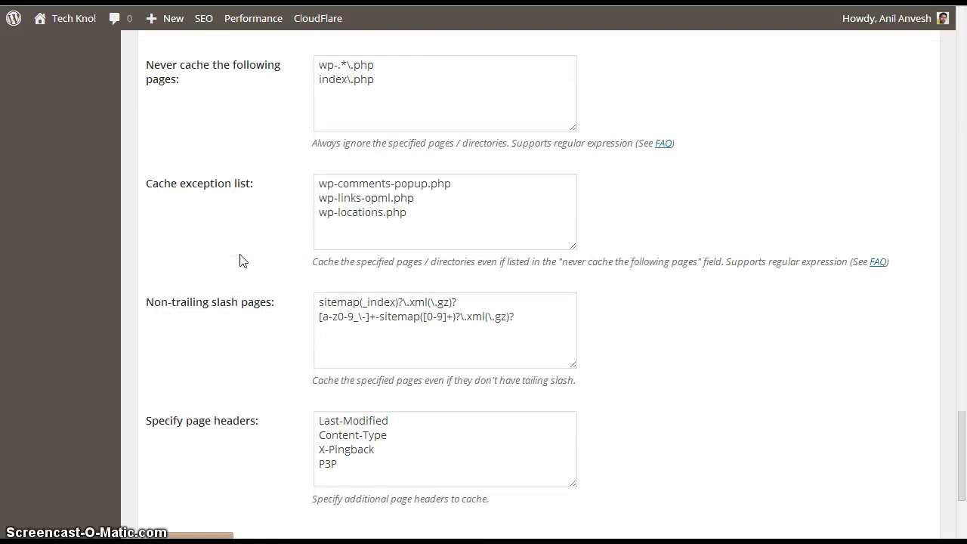
pyautogui.scroll(-4, 242, 260)
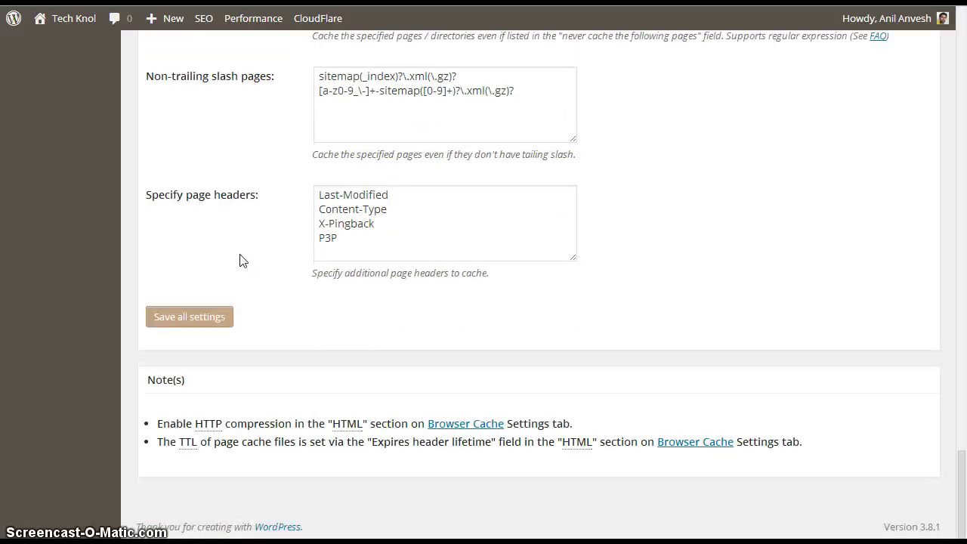
# - Open the Minify settings page of the Performance plugin
pyautogui.press('Home')
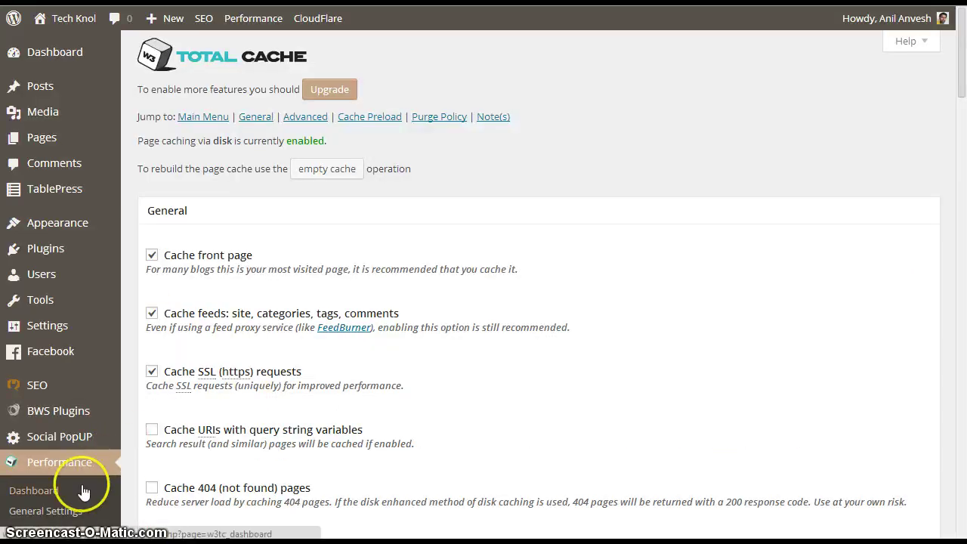
pyautogui.scroll(-2, 84, 492)
pyautogui.scroll(-1, 83, 491)
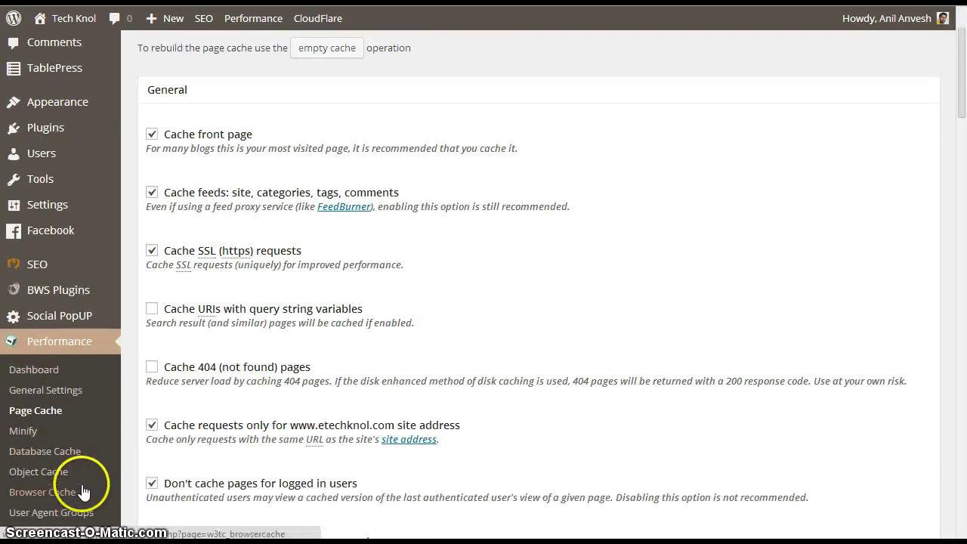
pyautogui.click(23, 432)
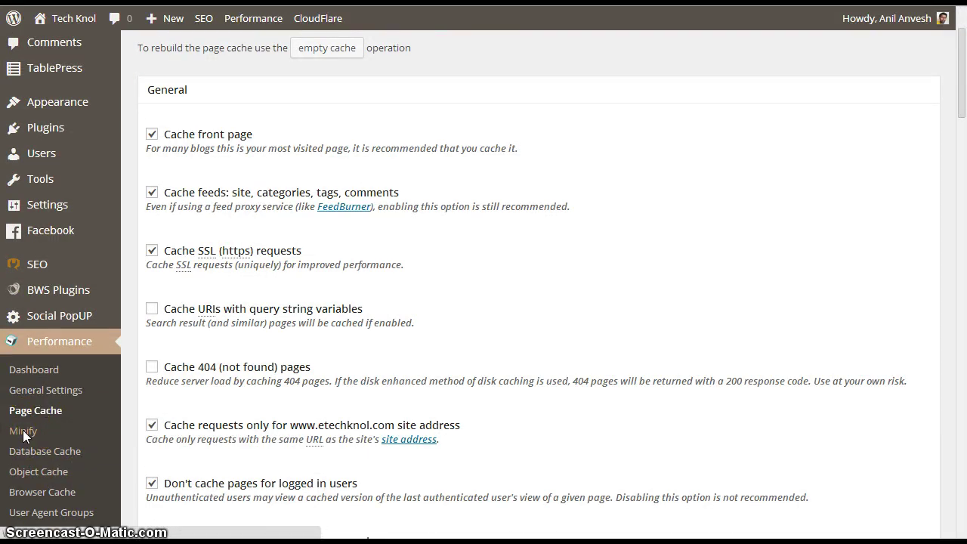
pyautogui.click(24, 433)
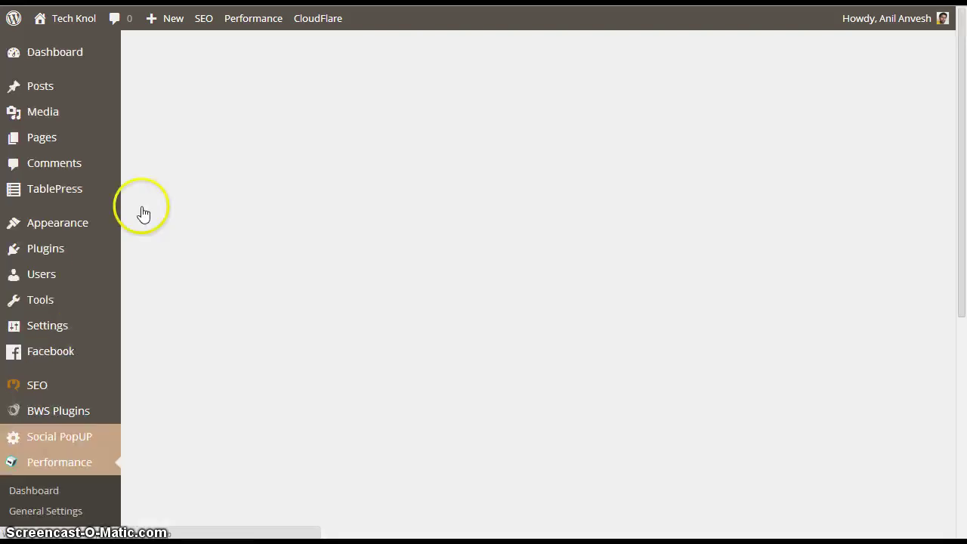
# - Review the Minify page's General, HTML & XML, JS, CSS and Advanced sections
pyautogui.scroll(-3, 196, 187)
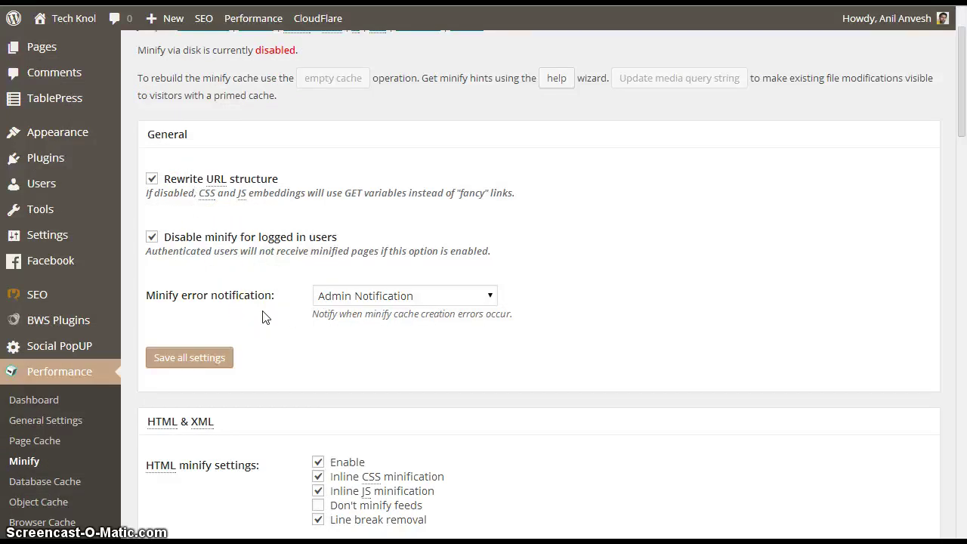
pyautogui.scroll(-10, 262, 318)
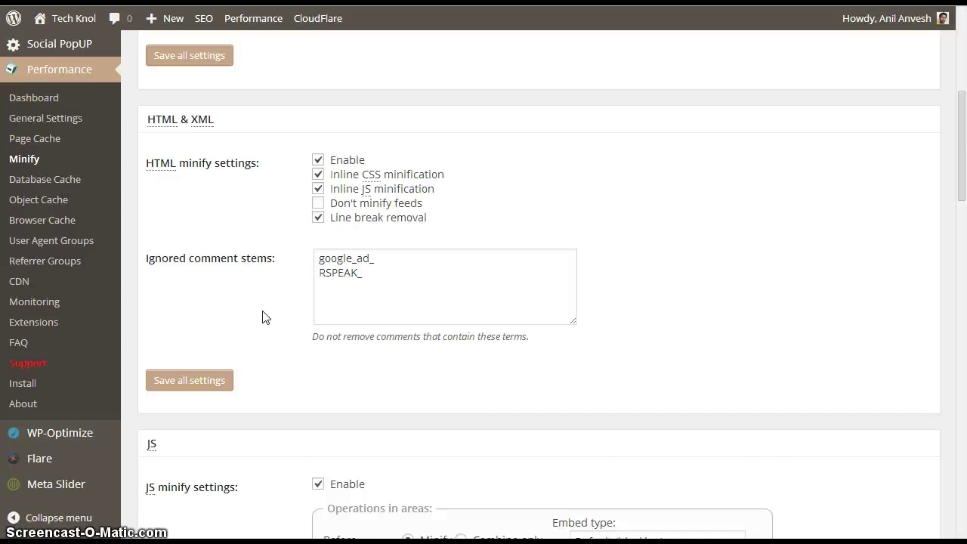
pyautogui.scroll(-5, 263, 318)
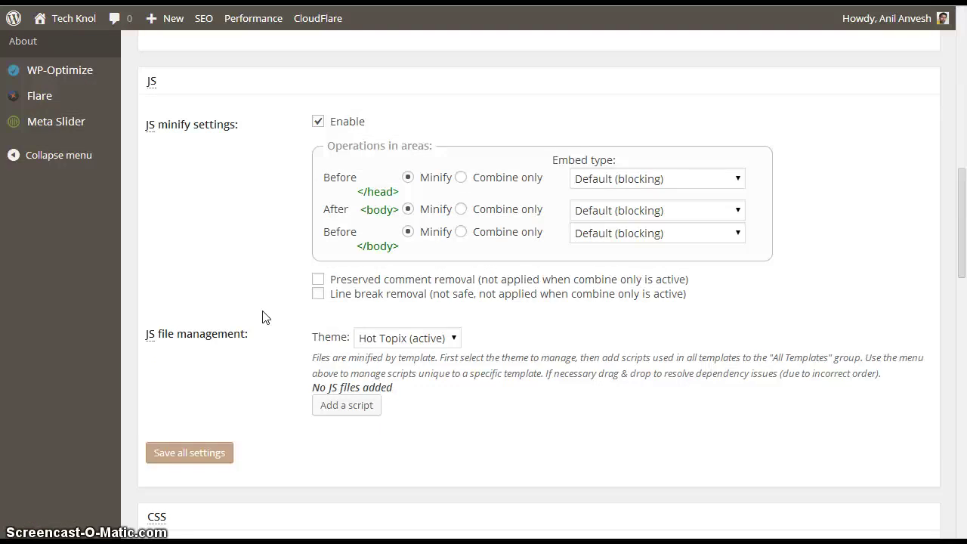
pyautogui.scroll(-6, 263, 317)
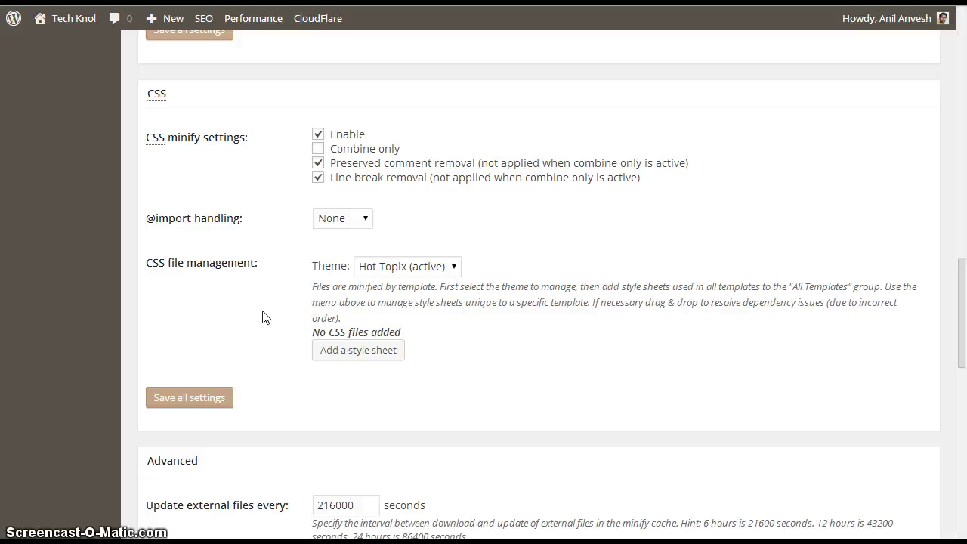
pyautogui.scroll(-6, 264, 317)
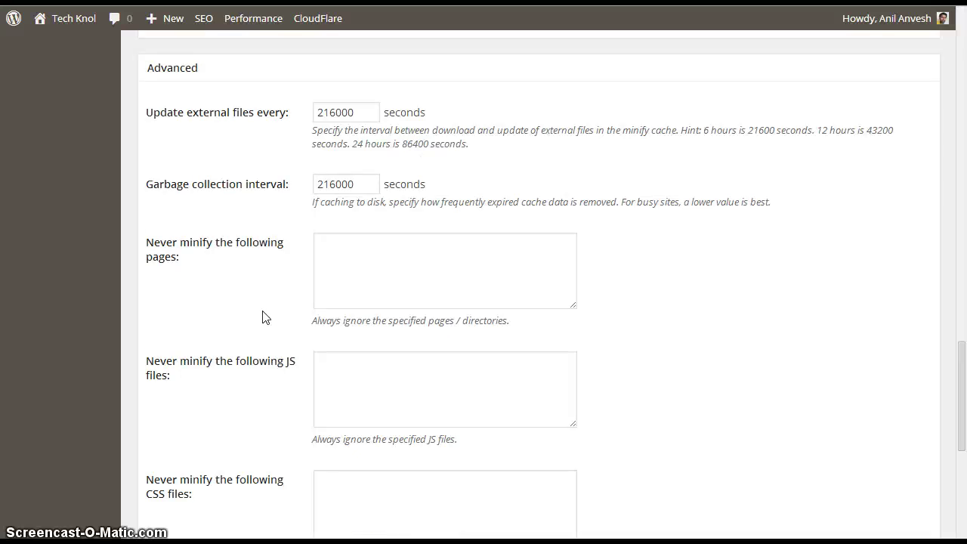
pyautogui.scroll(-5, 264, 317)
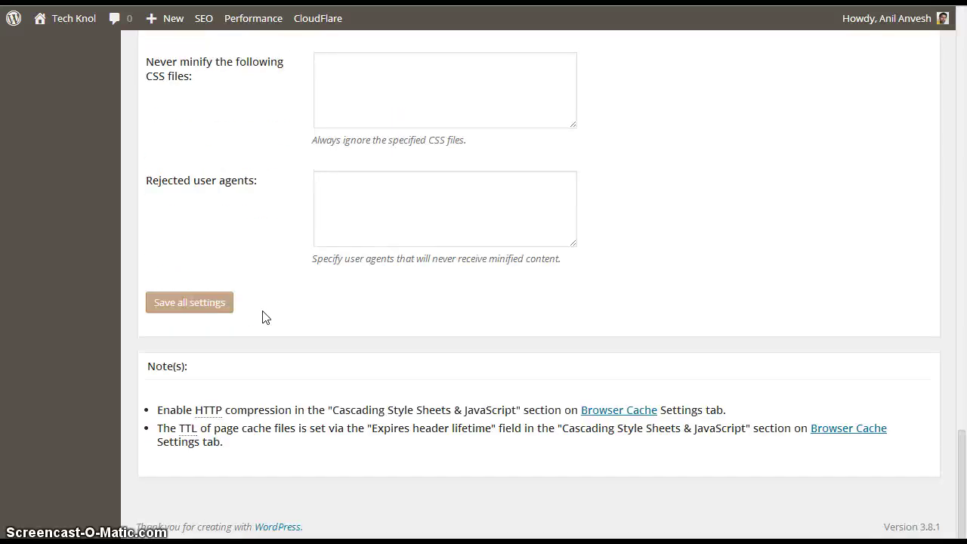
# - Open the Browser Cache settings page of the Performance plugin
pyautogui.press('Home')
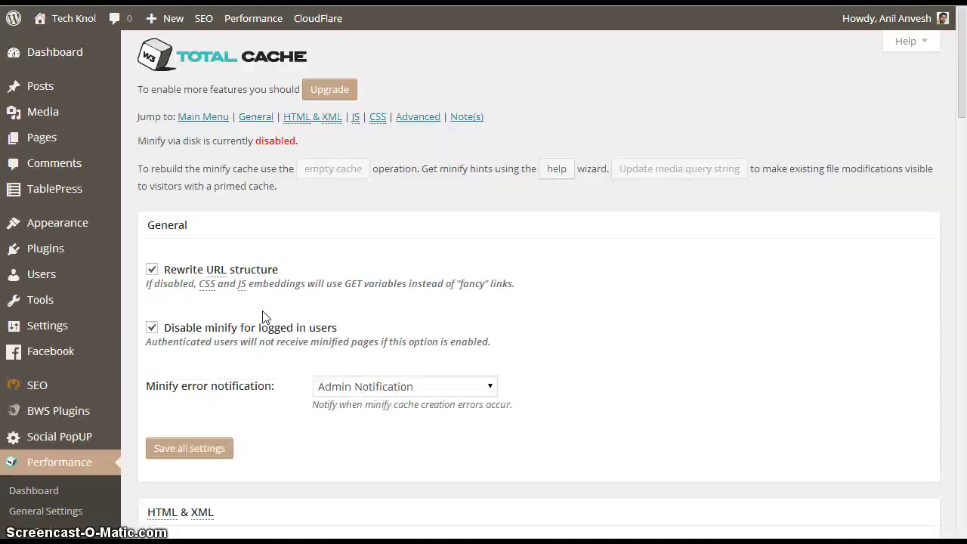
pyautogui.scroll(-3, 264, 317)
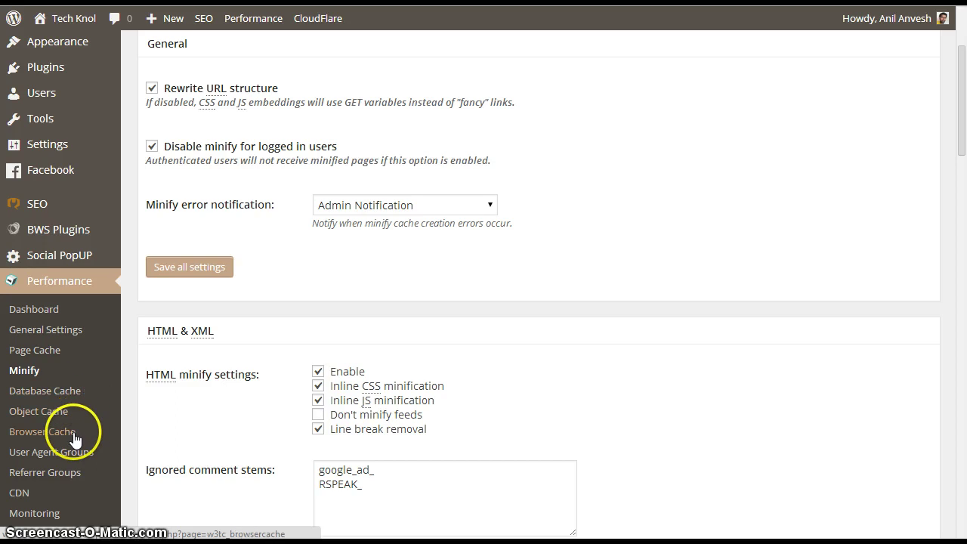
pyautogui.click(74, 436)
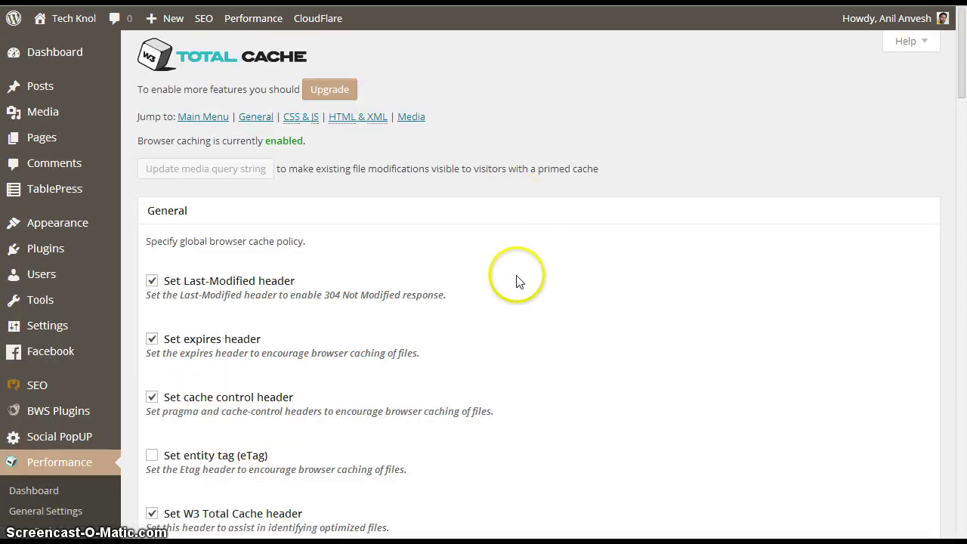
# - Review the global browser cache policy, including header options, HTTP compression, caching exceptions and 404 error handling
pyautogui.scroll(-3, 518, 280)
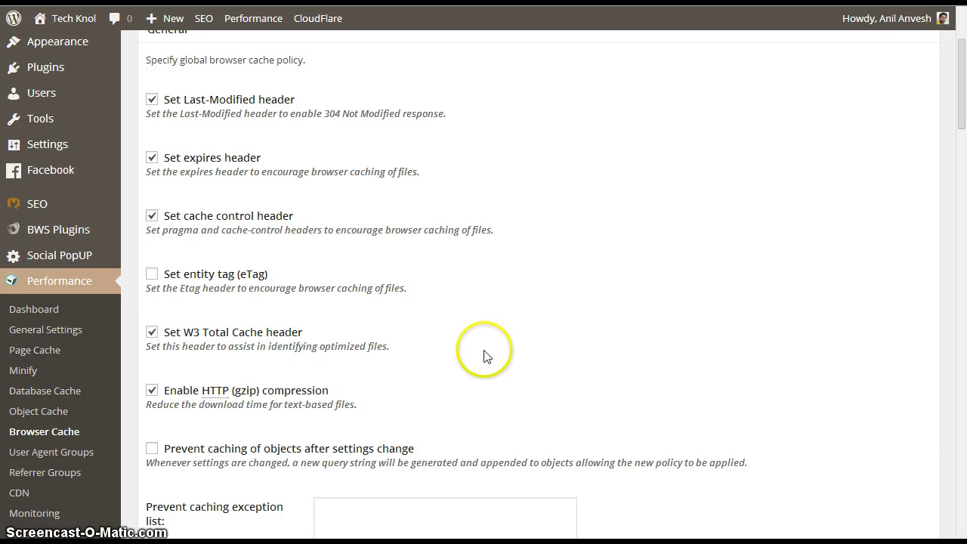
pyautogui.scroll(-3, 490, 360)
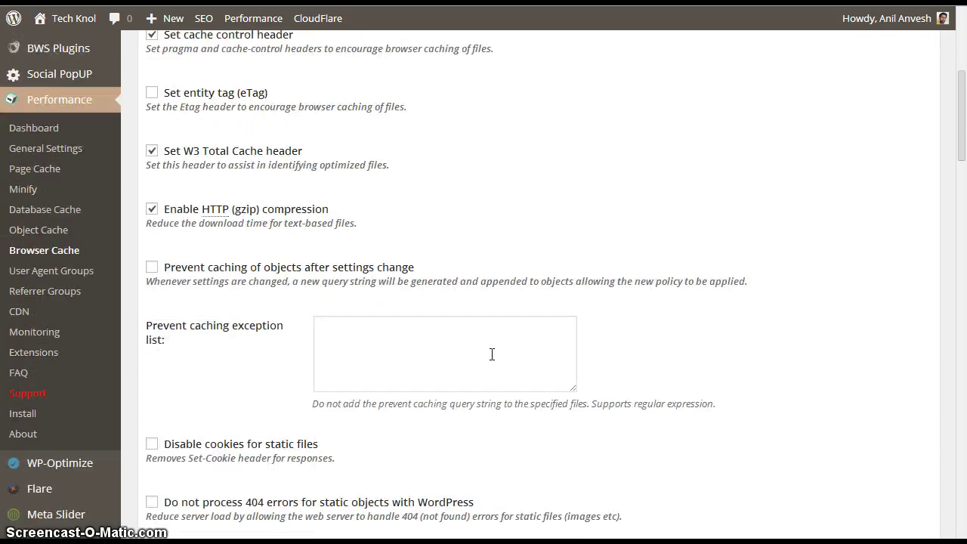
pyautogui.scroll(1, 492, 354)
pyautogui.scroll(-2, 492, 355)
pyautogui.scroll(-8, 492, 355)
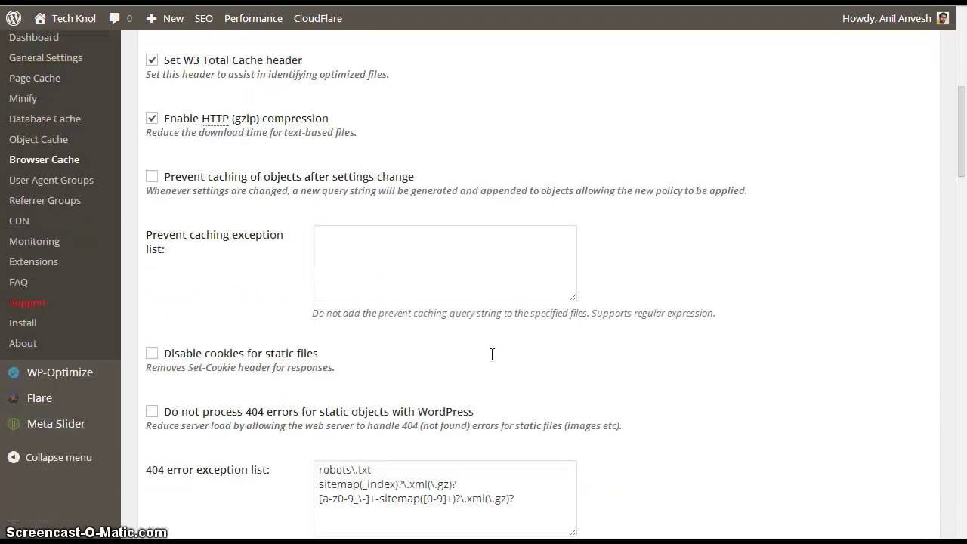
# - Examine the expires header lifetime, cache control policy and compression options for CSS & JS and for HTML & XML
pyautogui.scroll(-1, 492, 357)
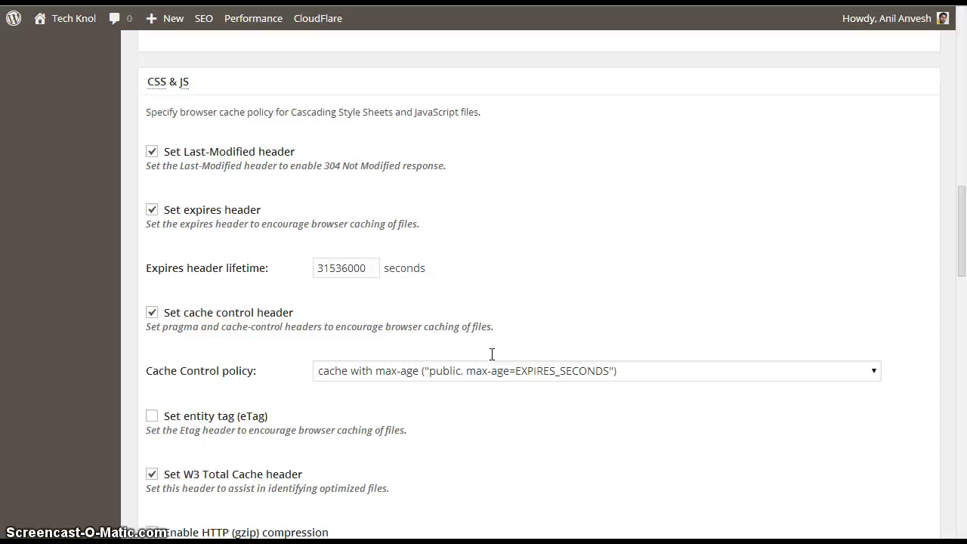
pyautogui.scroll(-1, 492, 354)
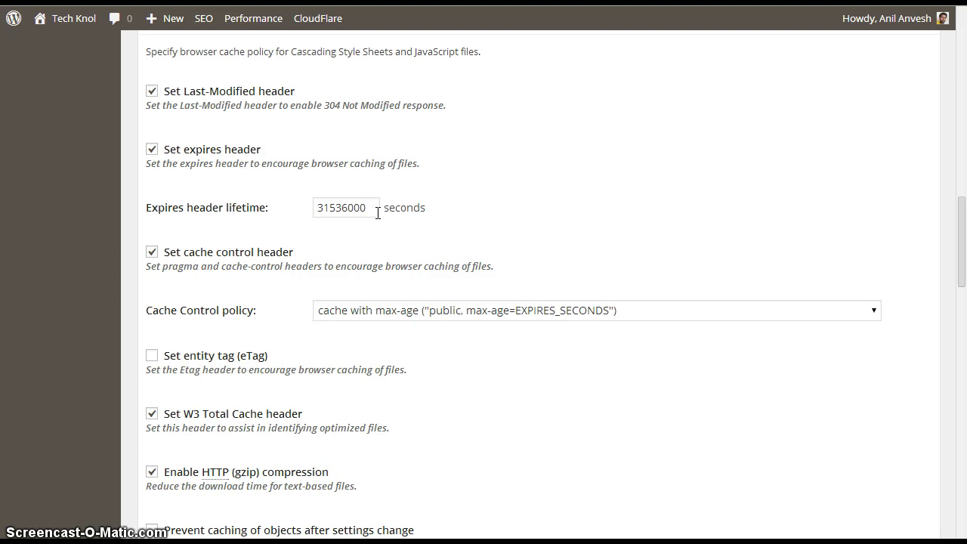
pyautogui.scroll(-10, 469, 233)
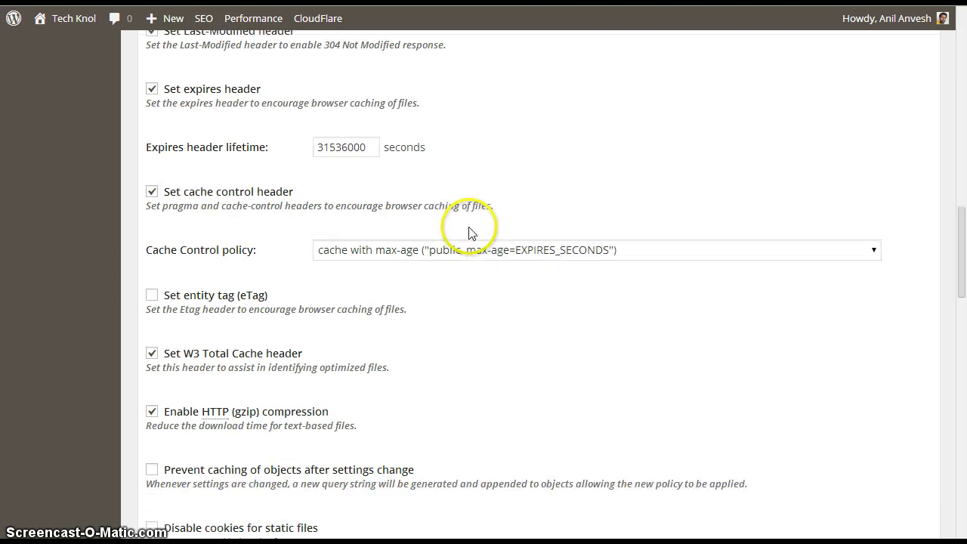
pyautogui.scroll(-1, 468, 232)
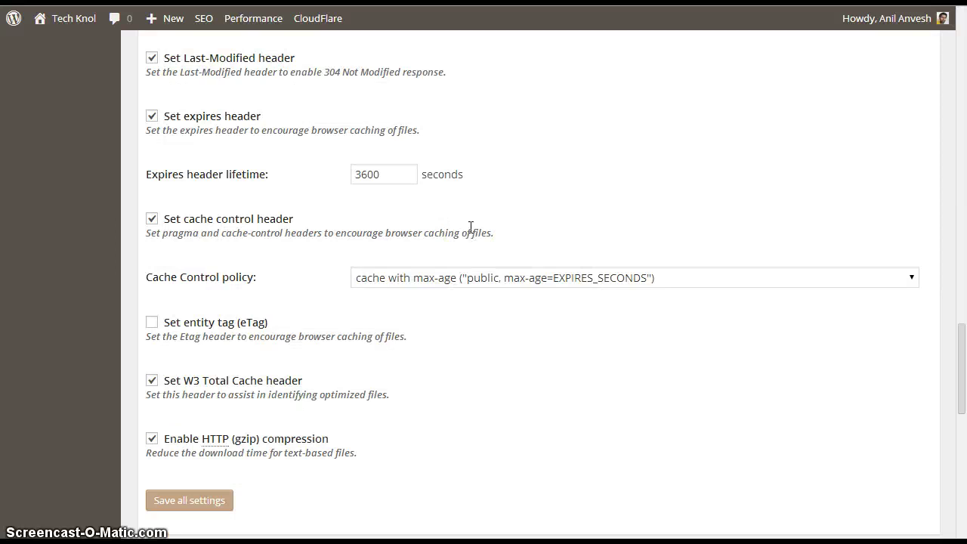
pyautogui.scroll(3, 468, 232)
pyautogui.scroll(-2, 468, 233)
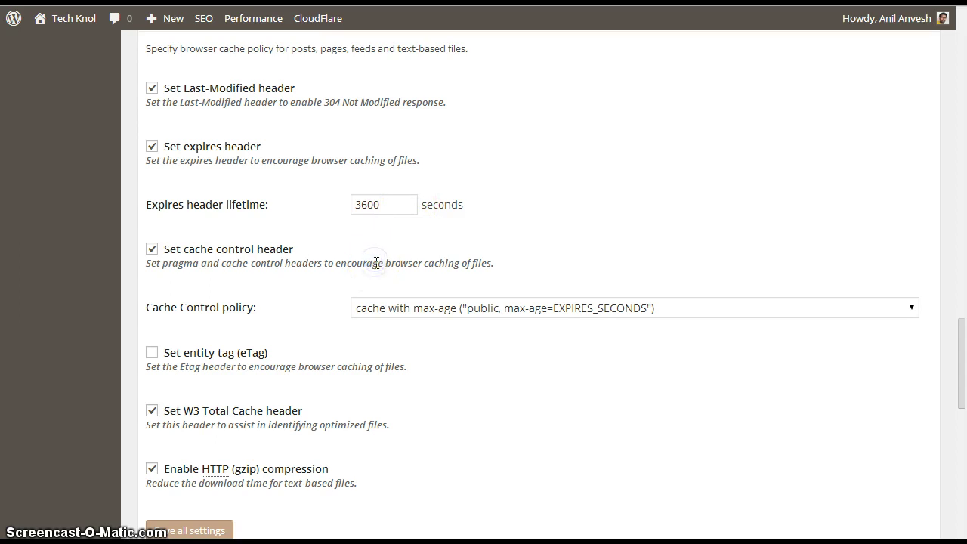
# - Review the browser cache policy for Media & Other Files, including expires header lifetime, cache control, compression and cookie options
pyautogui.scroll(-5, 375, 263)
pyautogui.scroll(-2, 375, 269)
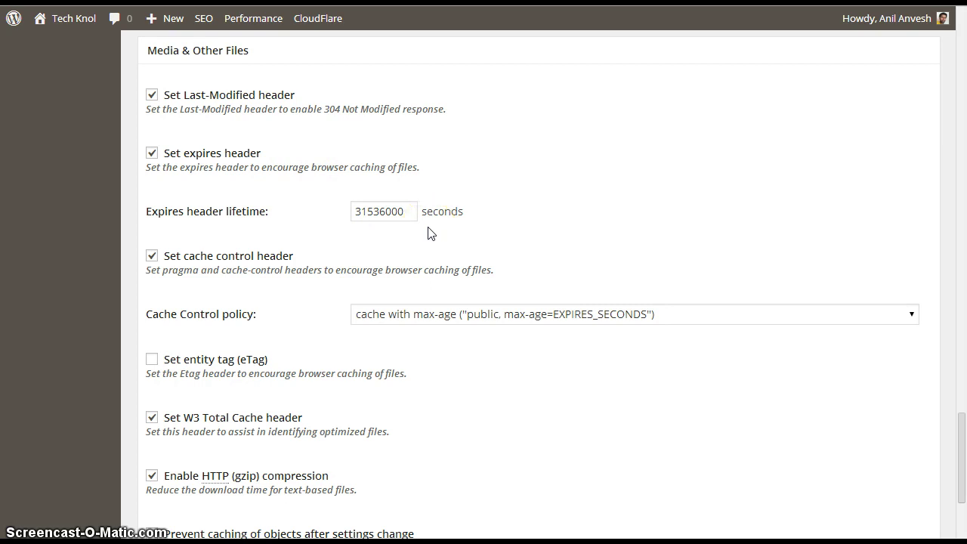
pyautogui.scroll(-5, 431, 233)
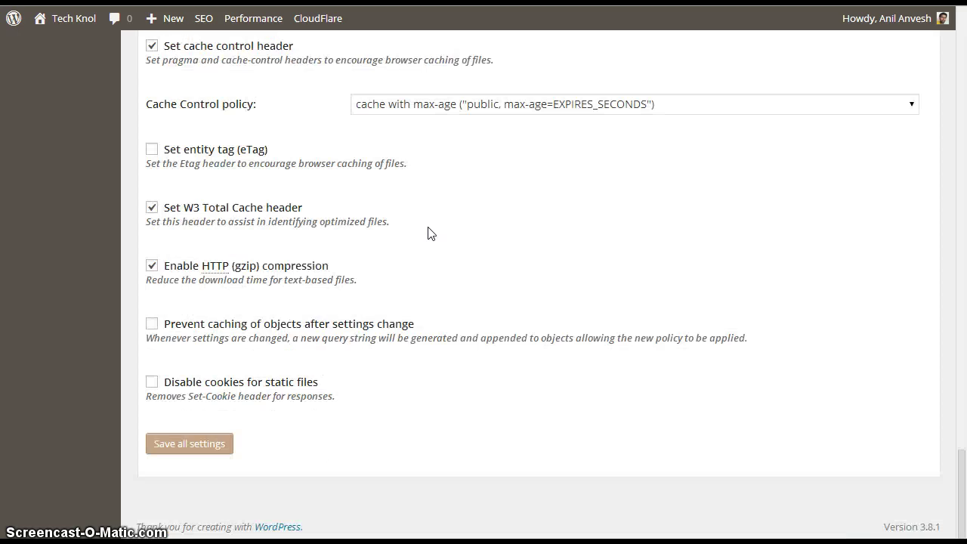
pyautogui.scroll(8, 431, 233)
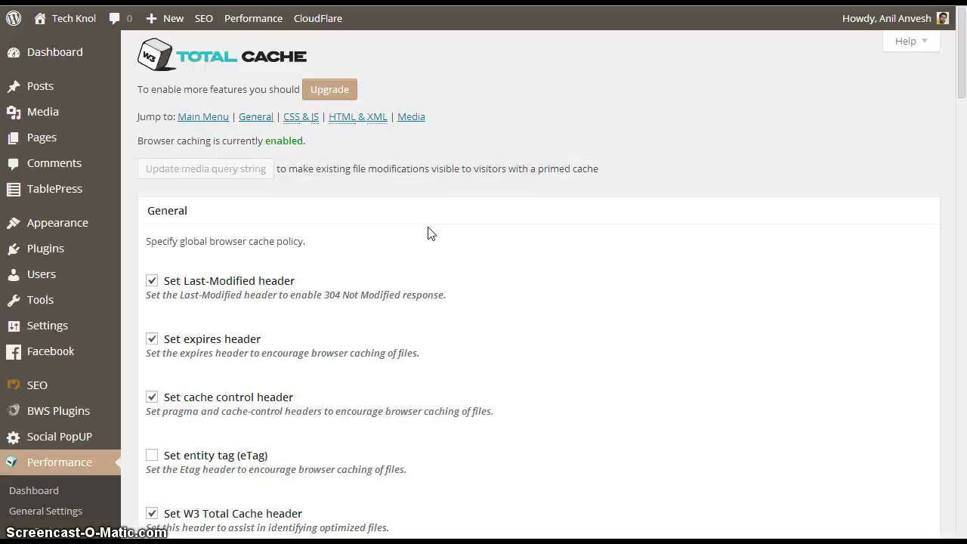
# - Open the CDN settings page of the Performance plugin
pyautogui.scroll(-5, 430, 233)
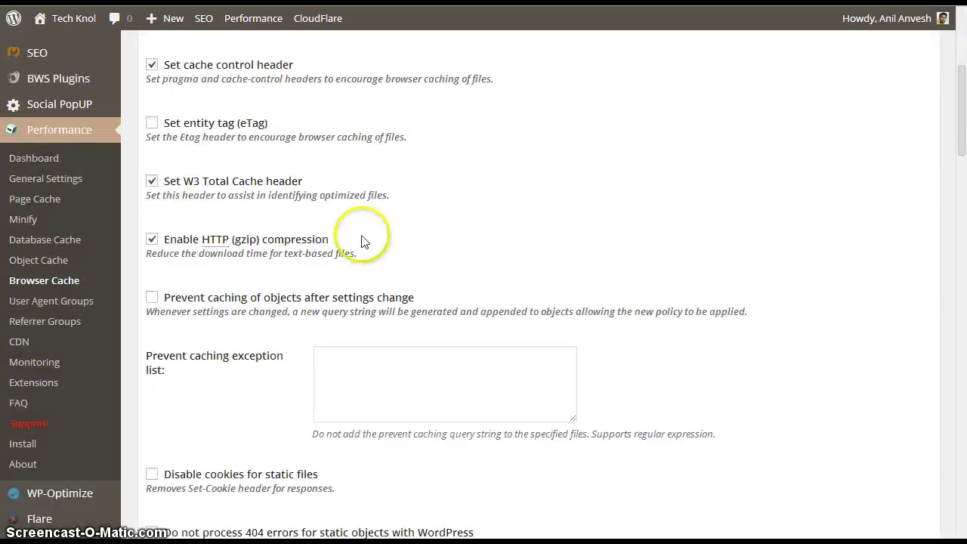
pyautogui.click(75, 342)
pyautogui.click(20, 339)
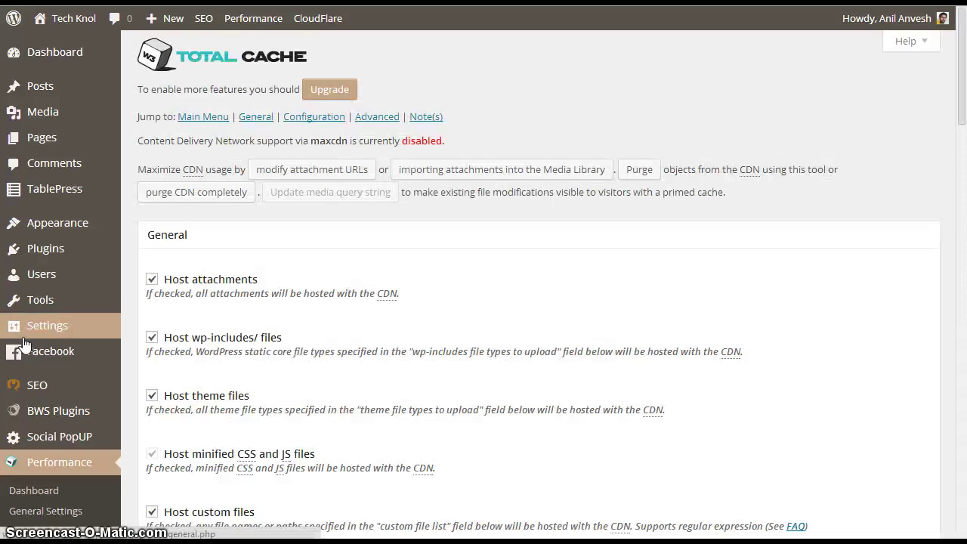
# - Review the CDN file hosting options in the General section and the account setup fields in the Configuration section
pyautogui.click(432, 272)
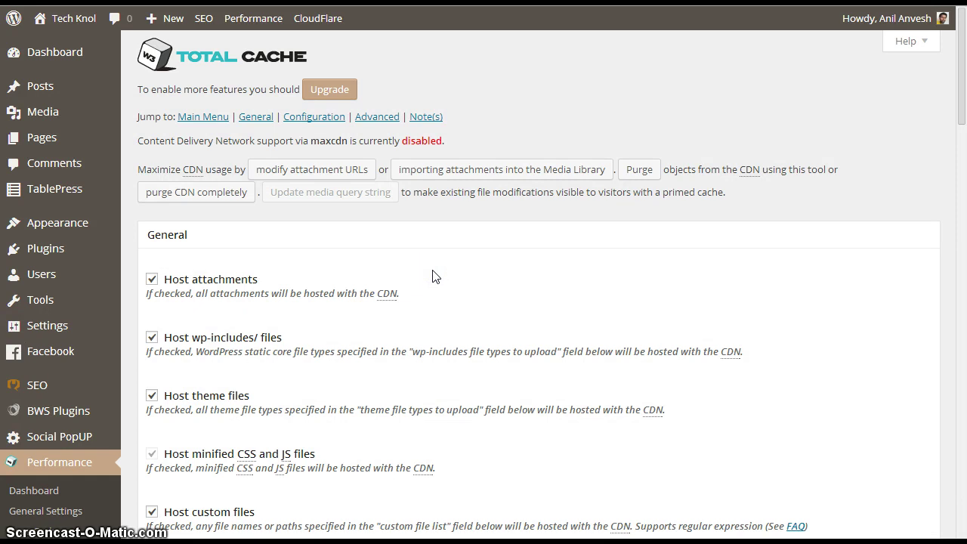
pyautogui.scroll(-5, 433, 276)
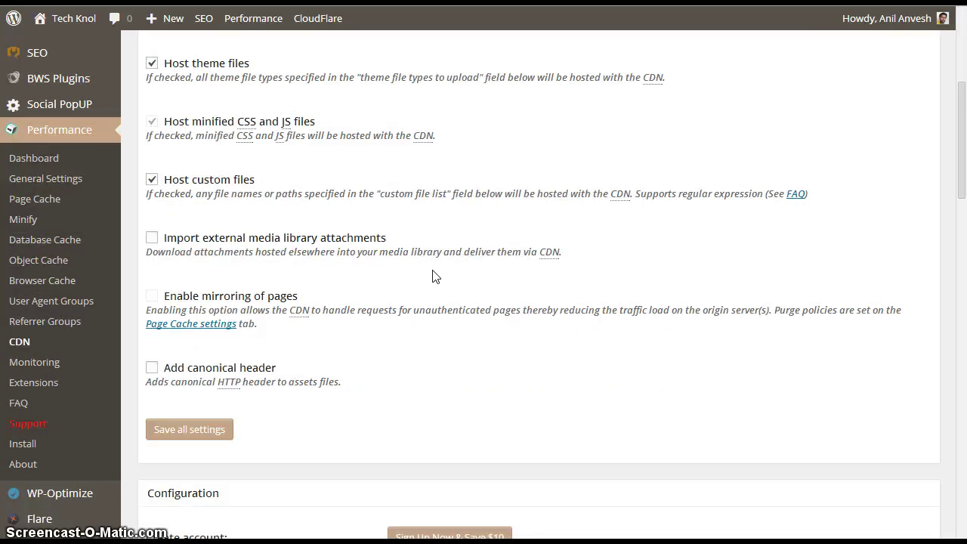
pyautogui.scroll(-4, 432, 276)
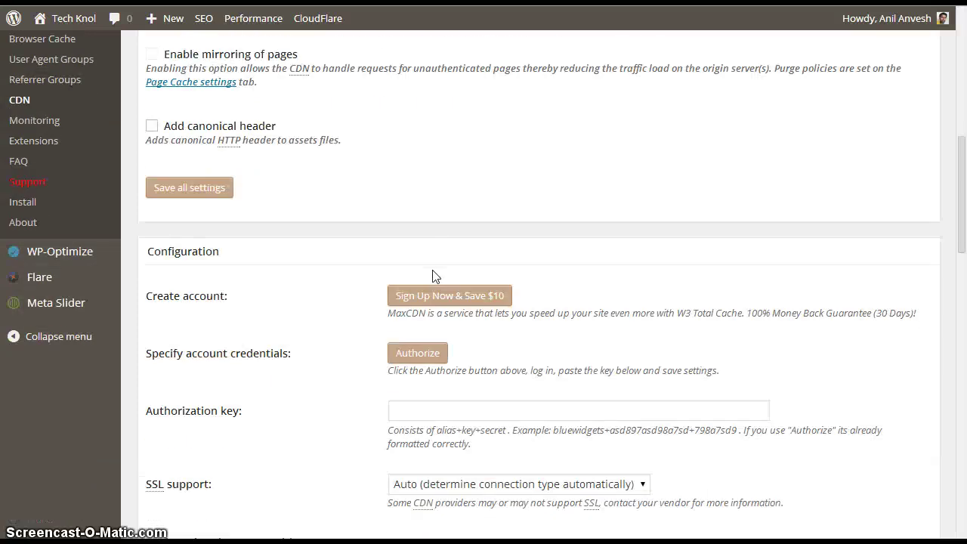
pyautogui.scroll(1, 432, 276)
pyautogui.scroll(6, 432, 277)
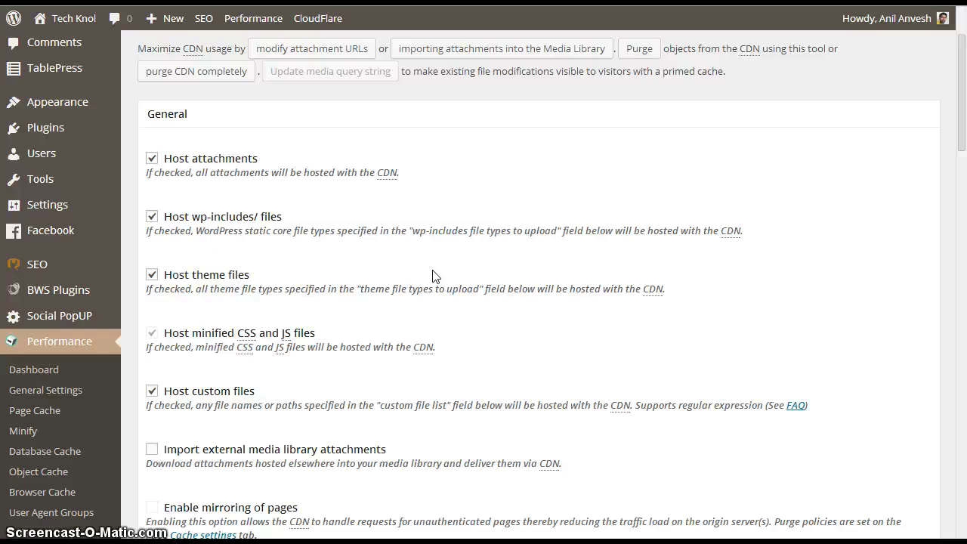
# - Open the Performance plugin's own Dashboard page
pyautogui.scroll(-3, 432, 276)
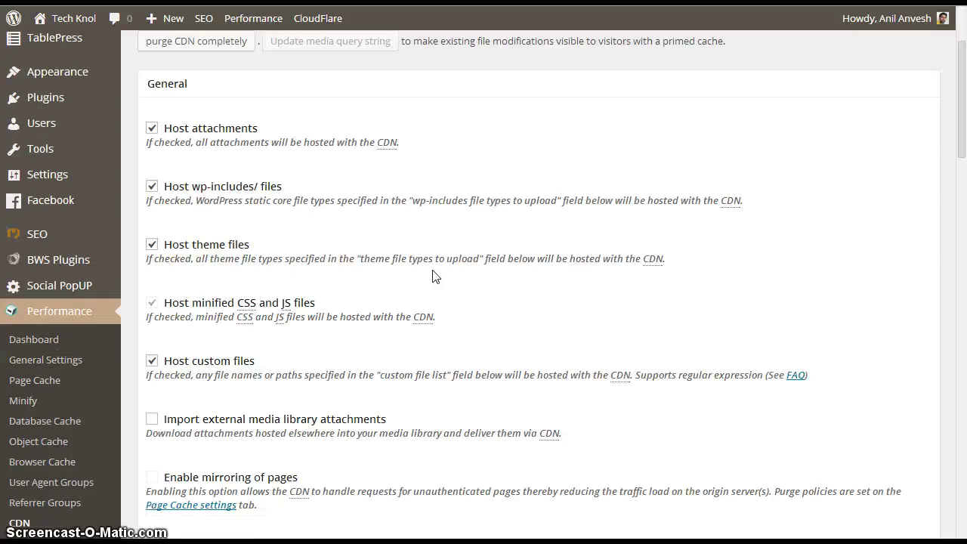
pyautogui.click(42, 238)
pyautogui.click(21, 218)
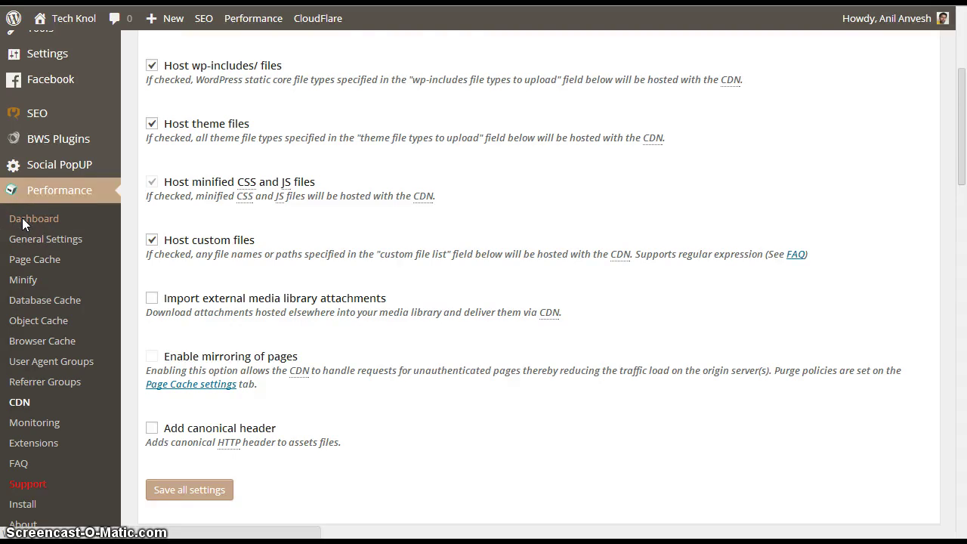
pyautogui.moveTo(72, 18)
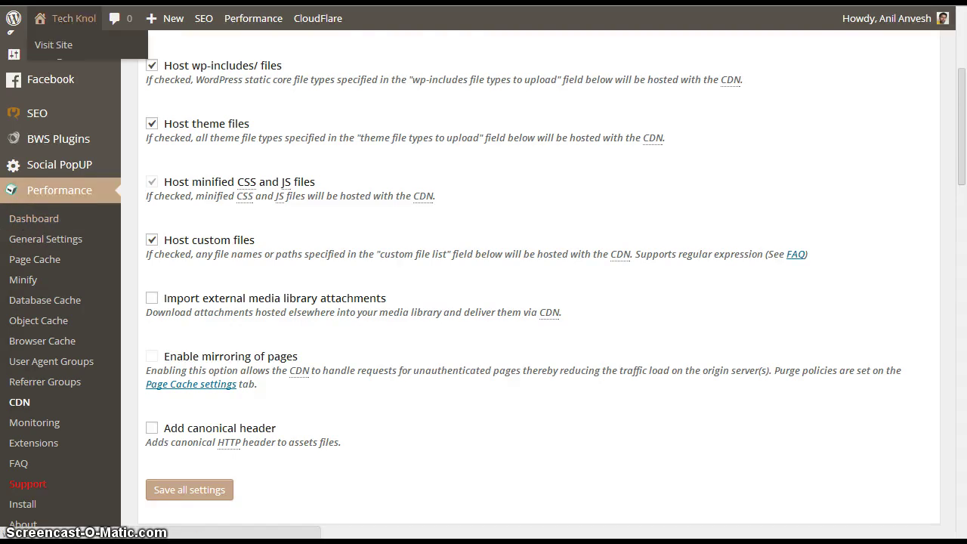
# - Look through the W3 Total Cache dashboard, including the New Relic and MaxCDN boxes and the Google Page Speed Report
pyautogui.scroll(-2, 493, 221)
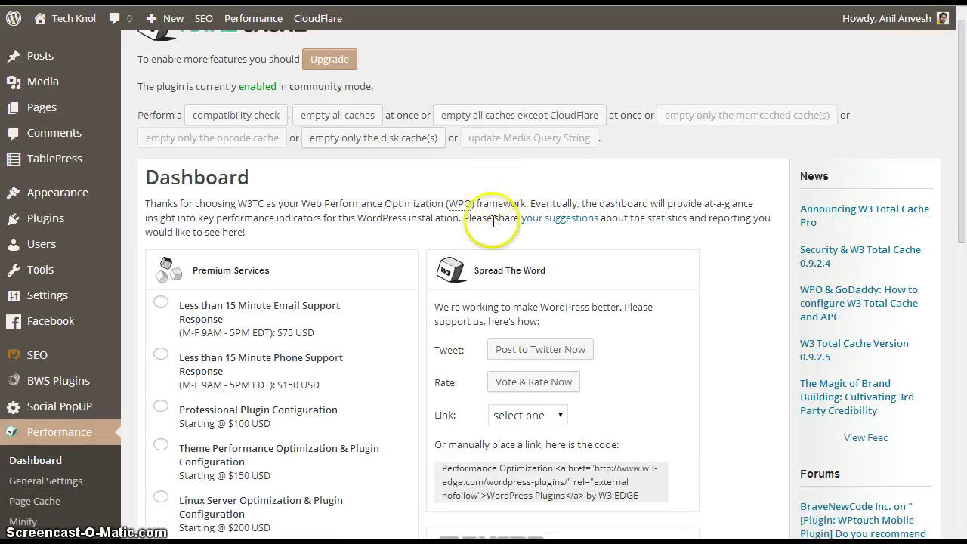
pyautogui.scroll(-6, 493, 221)
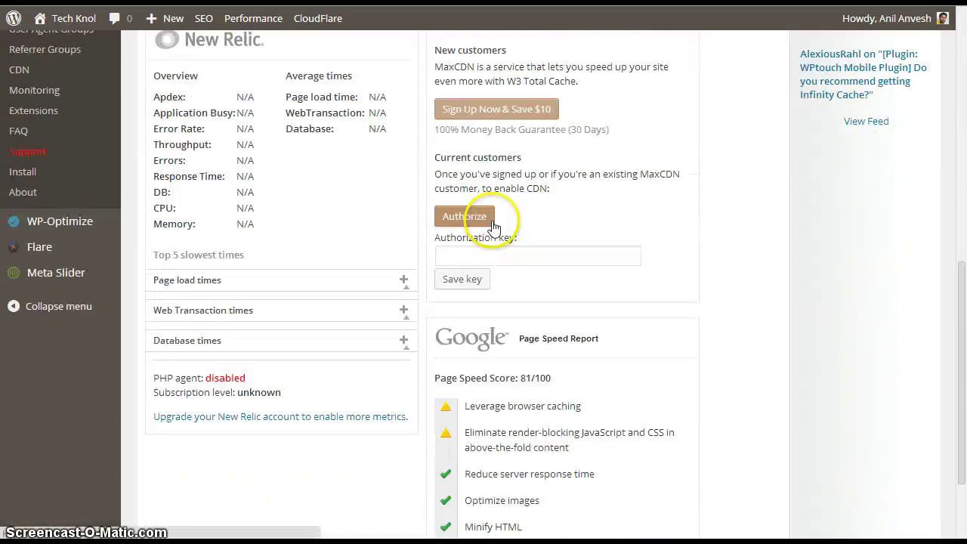
pyautogui.scroll(7, 493, 227)
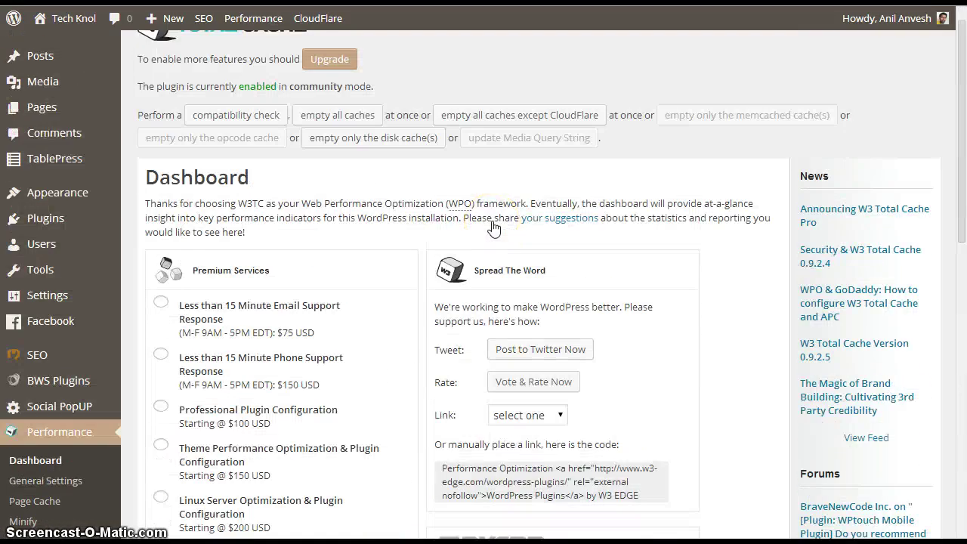
pyautogui.scroll(-2, 493, 227)
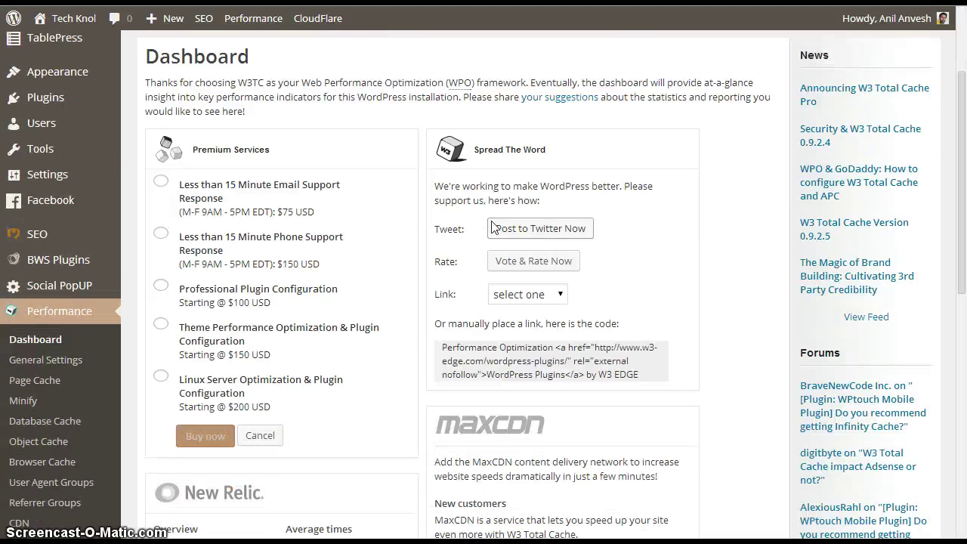
pyautogui.scroll(-6, 493, 226)
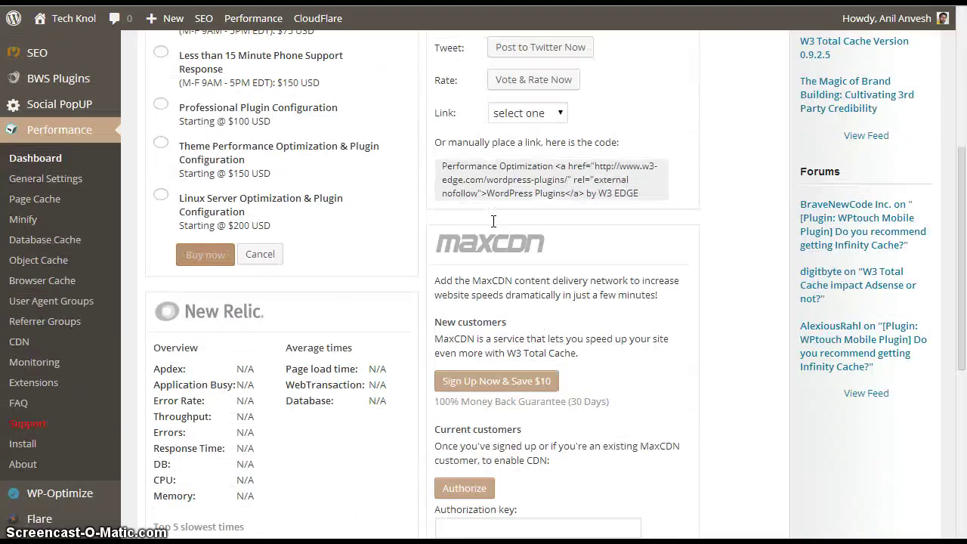
pyautogui.scroll(-4, 493, 223)
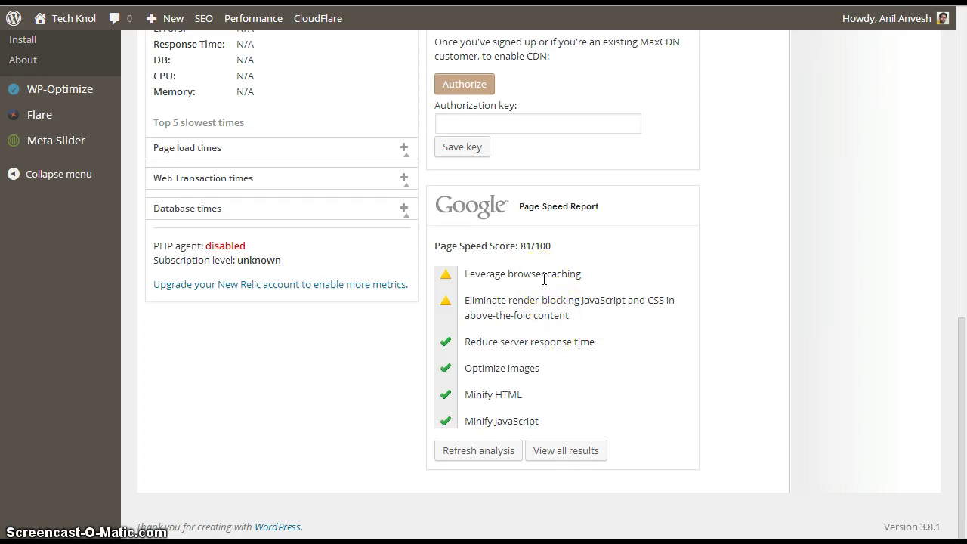
pyautogui.scroll(3, 544, 279)
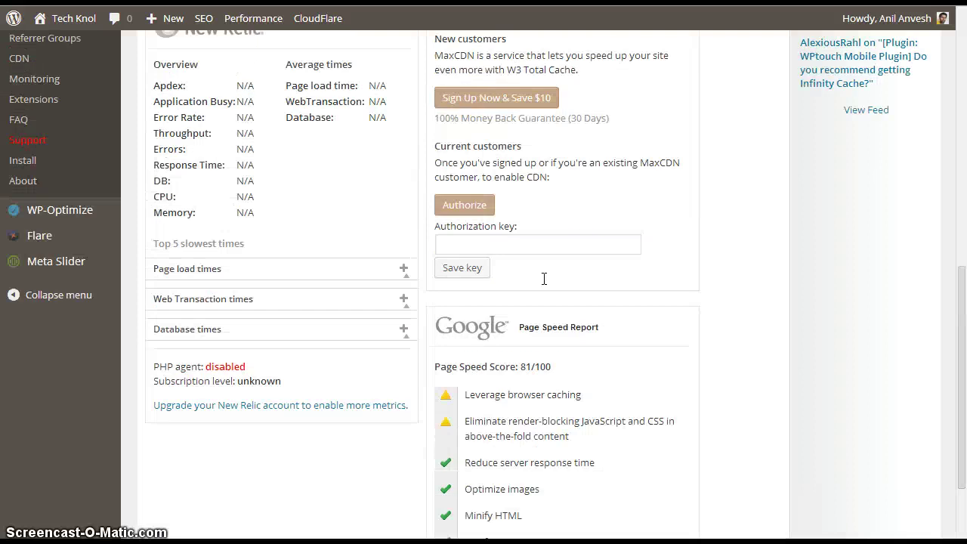
pyautogui.scroll(-1, 544, 282)
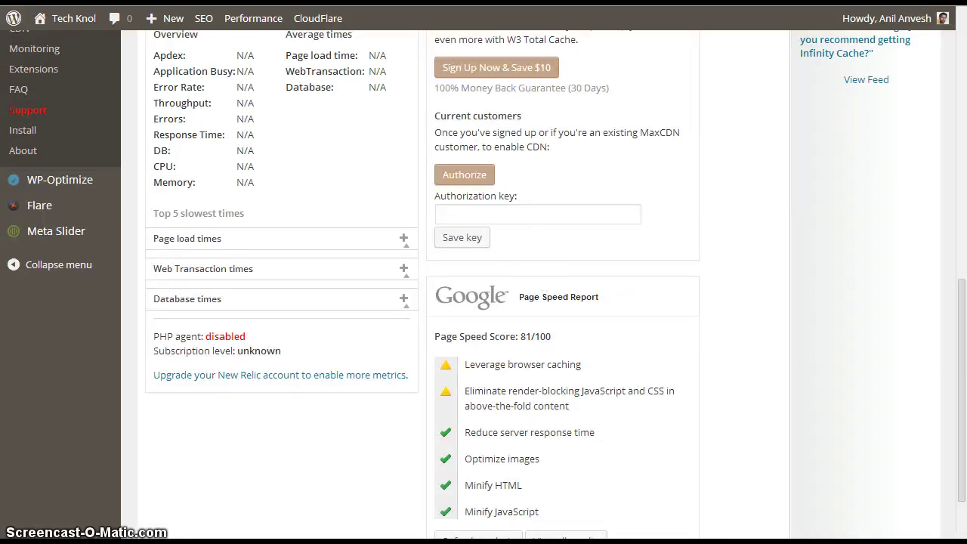
# - Open the Pingdom website speed test at tools.pingdom.com in a new browser tab
pyautogui.hotkey('ctrl', 't')
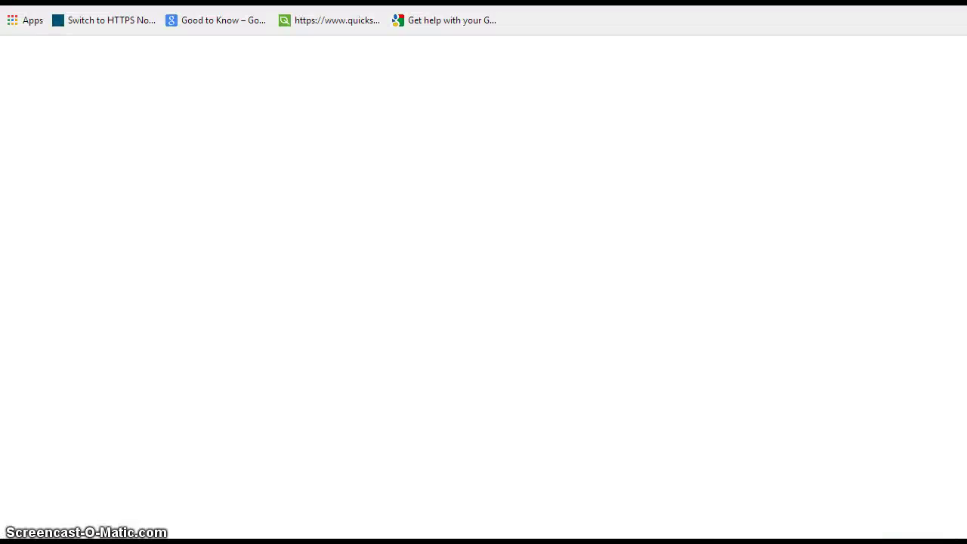
pyautogui.write('tool')
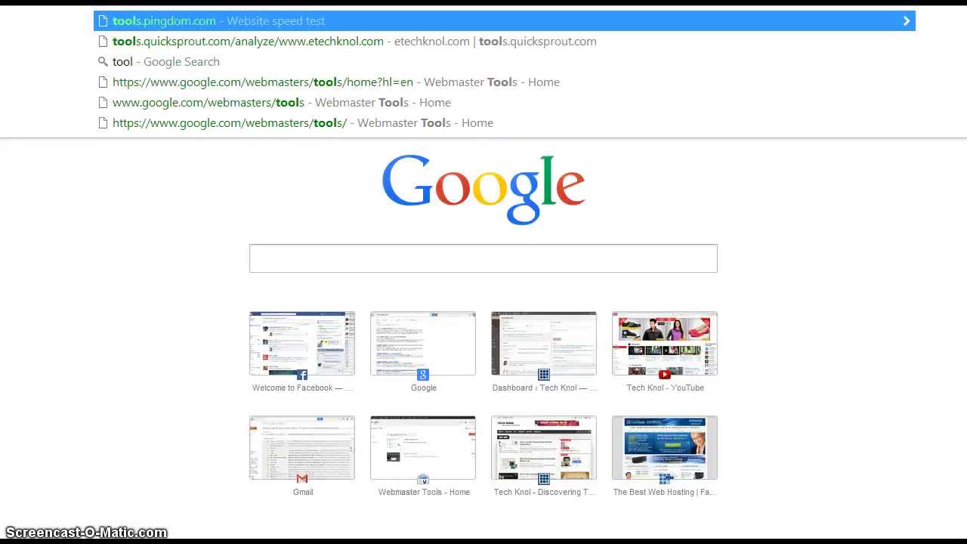
pyautogui.write('s.o')
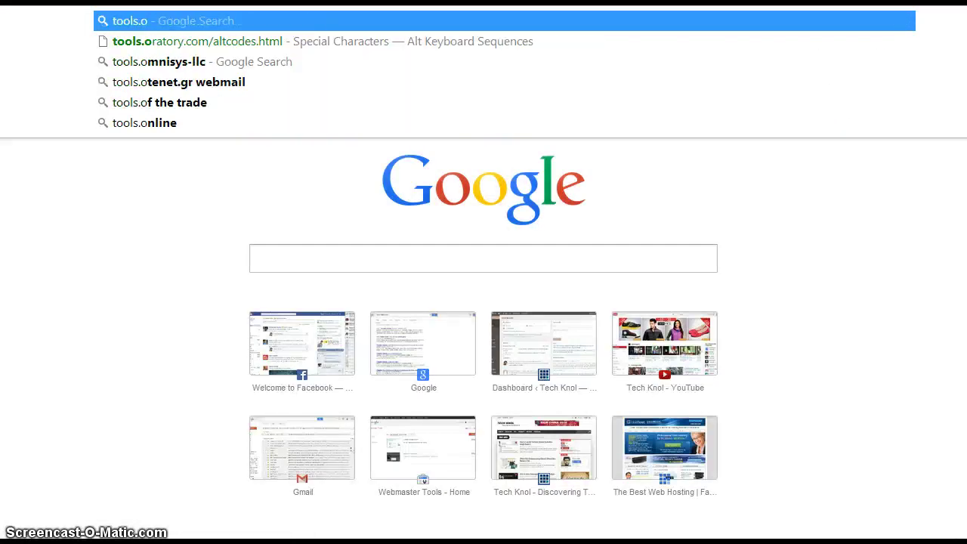
pyautogui.press('BackSpace')
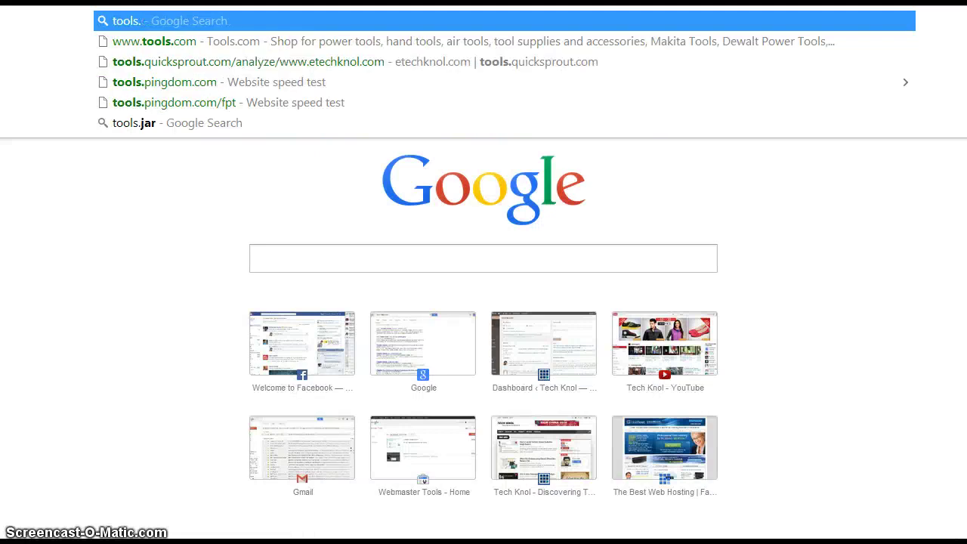
pyautogui.press('Down')
pyautogui.press('Down')
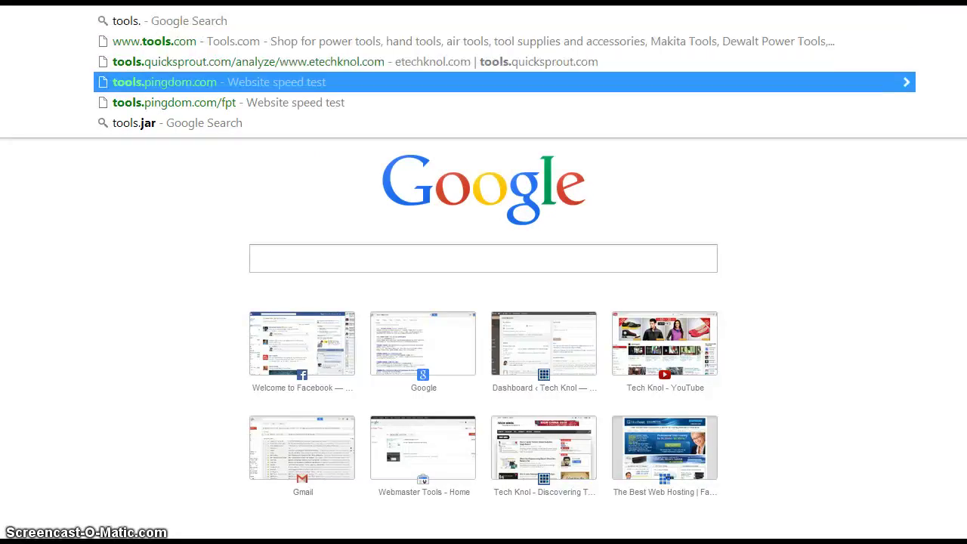
pyautogui.press('Return')
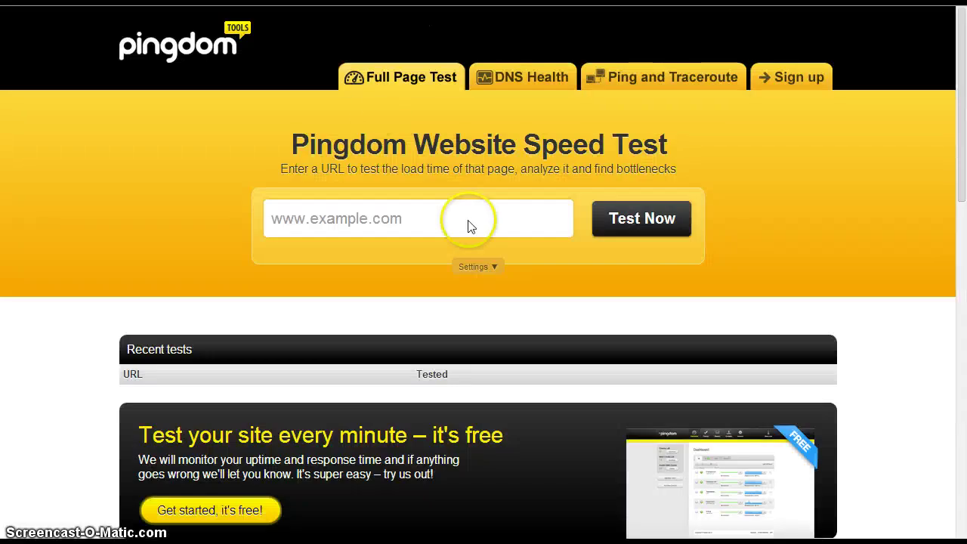
pyautogui.click(468, 219)
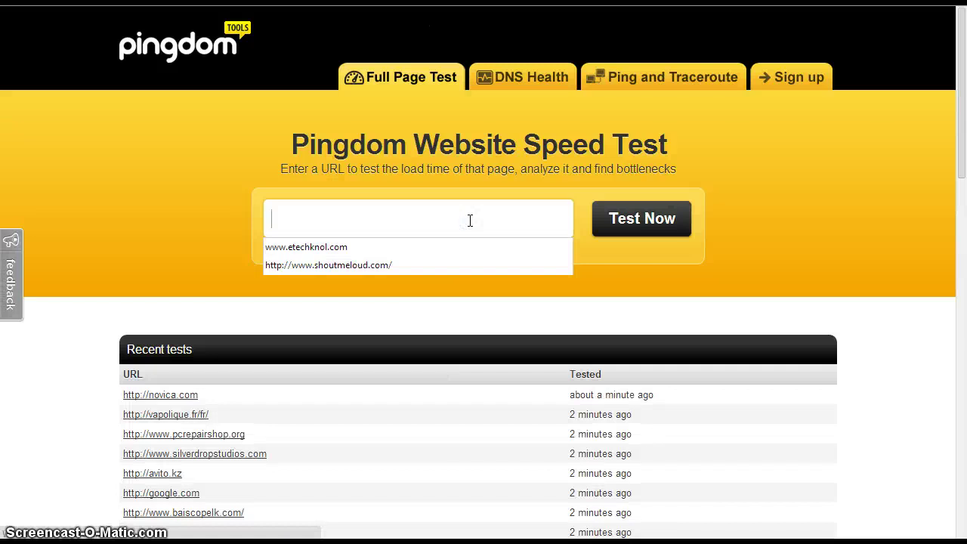
pyautogui.click(469, 246)
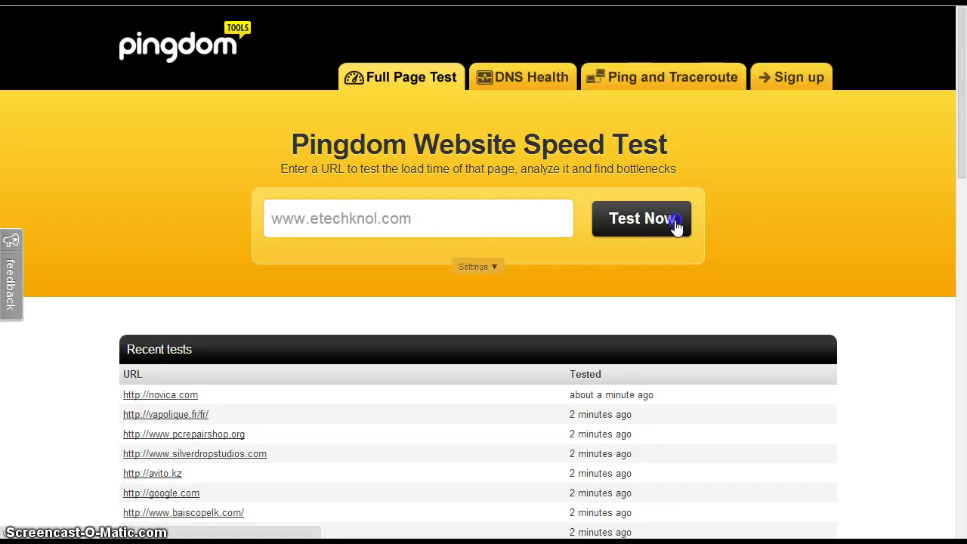
pyautogui.click(674, 220)
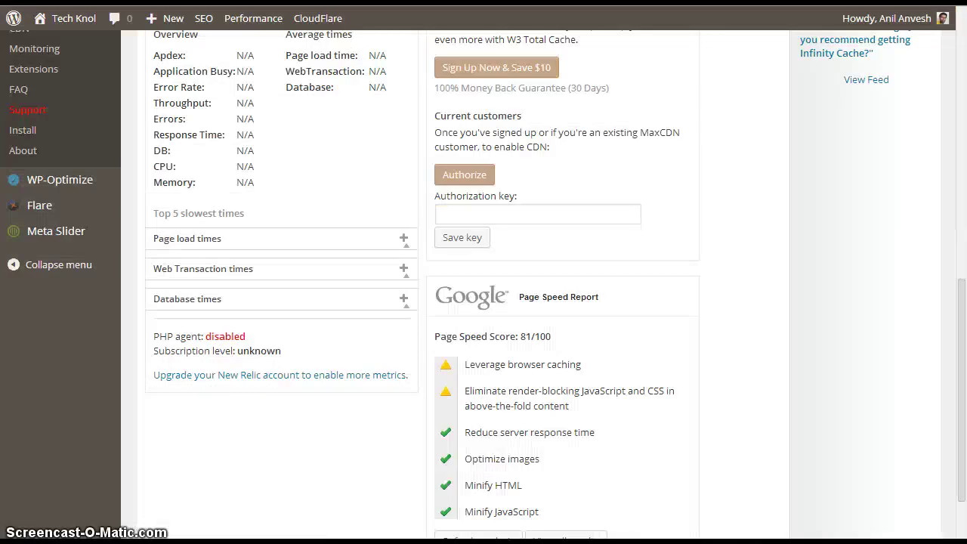
# - Return to the W3 Total Cache dashboard in WordPress and recheck the Google Page Speed Report
pyautogui.scroll(6, 72, 380)
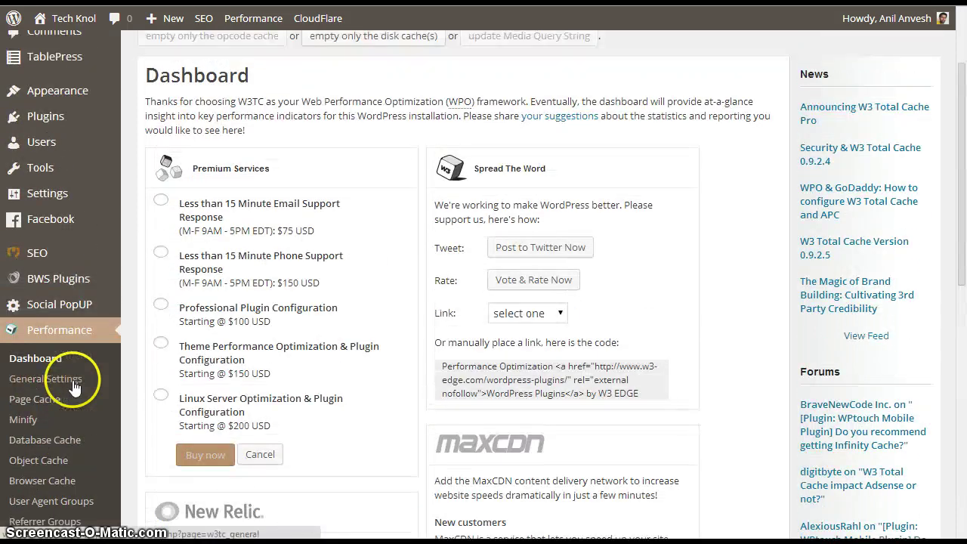
pyautogui.scroll(-7, 73, 387)
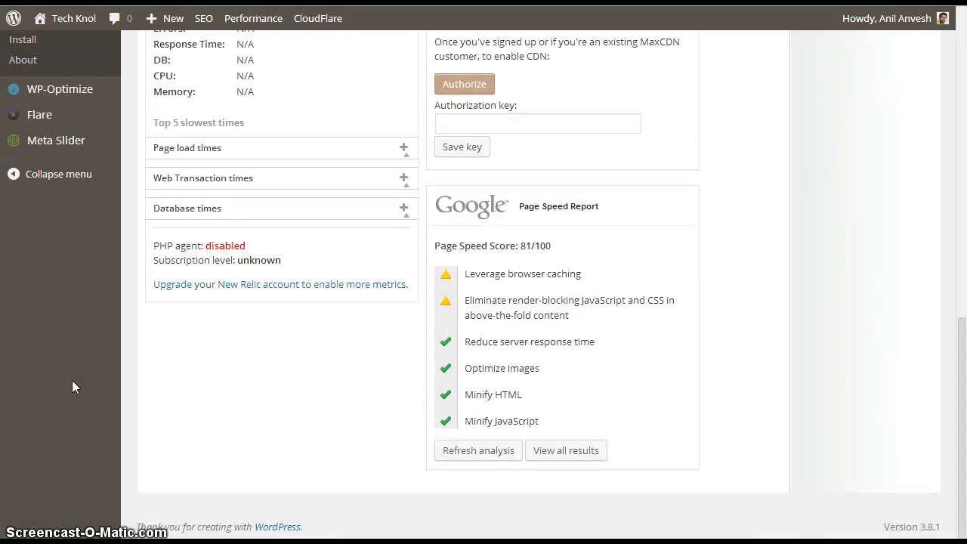
pyautogui.scroll(5, 72, 381)
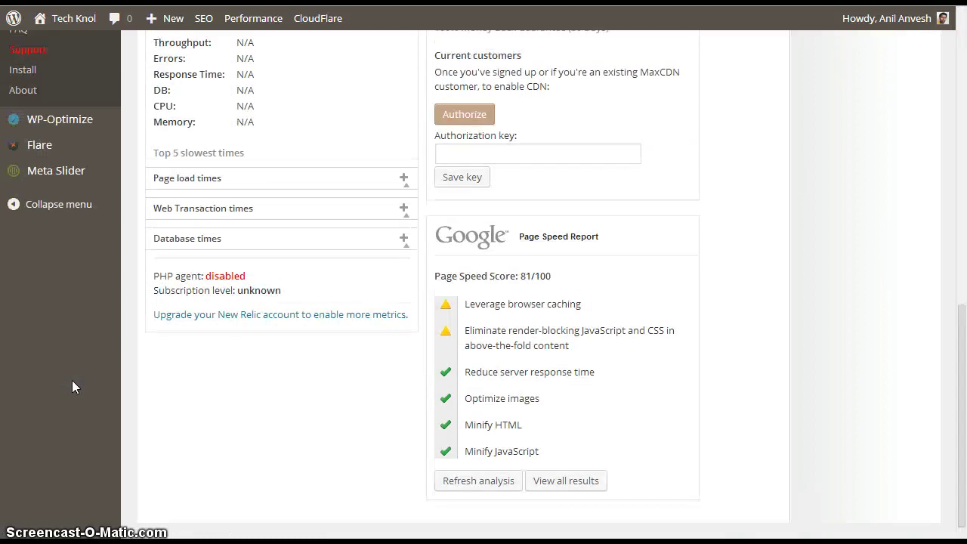